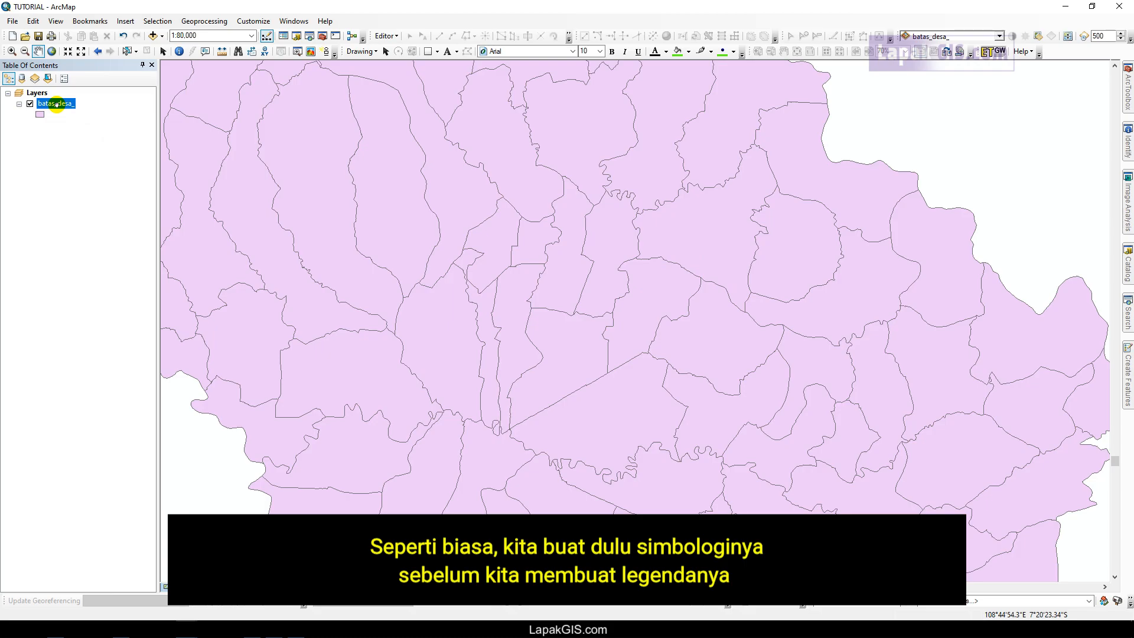
View the batas_desa_ layer's full extent and bring its northern villages into closer view at 1:62,500.
right_click(56, 104)
left_click(98, 168)
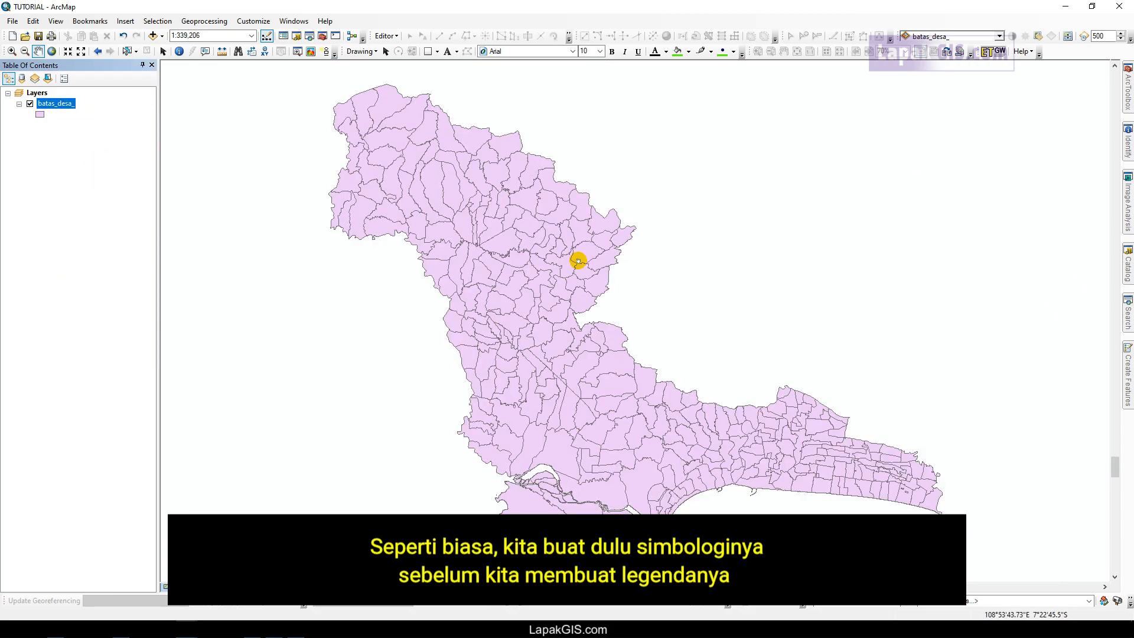
scroll(533, 295, "down", 8)
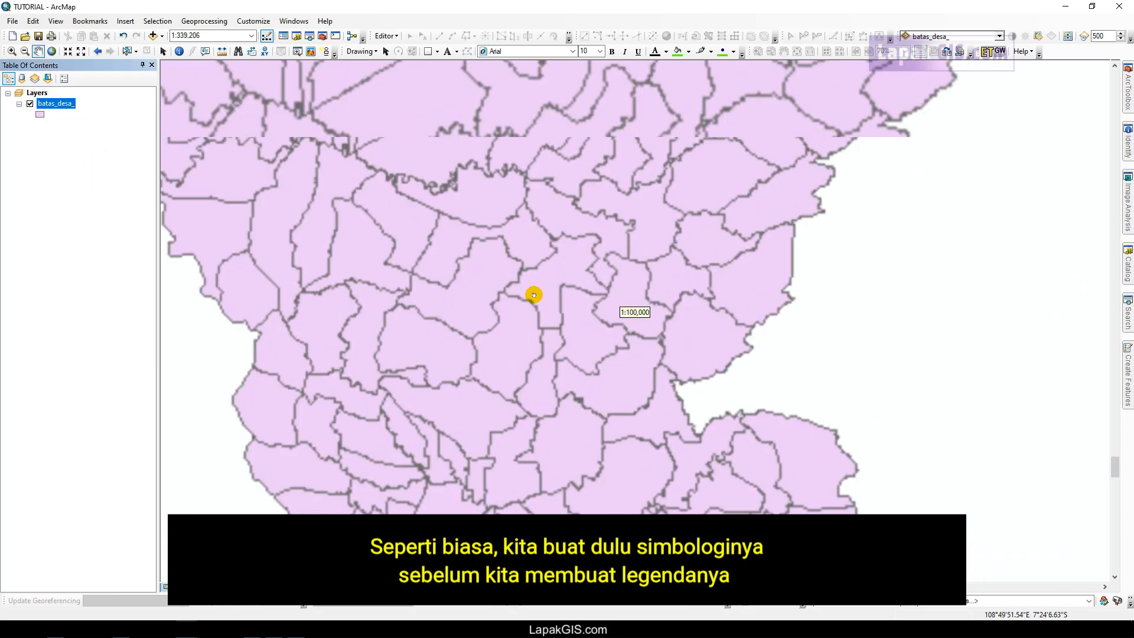
left_click_drag(516, 309, 656, 401)
left_click_drag(653, 301, 608, 350)
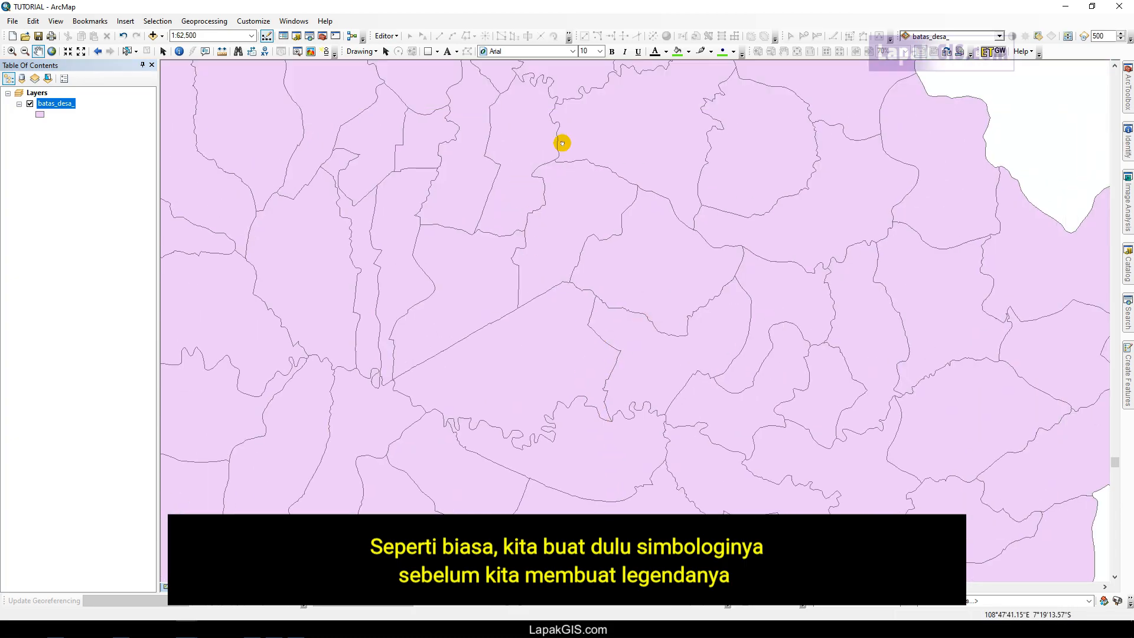
Turn on feature labels for the batas_desa_ layer using the NAMOBJ field.
right_click(54, 105)
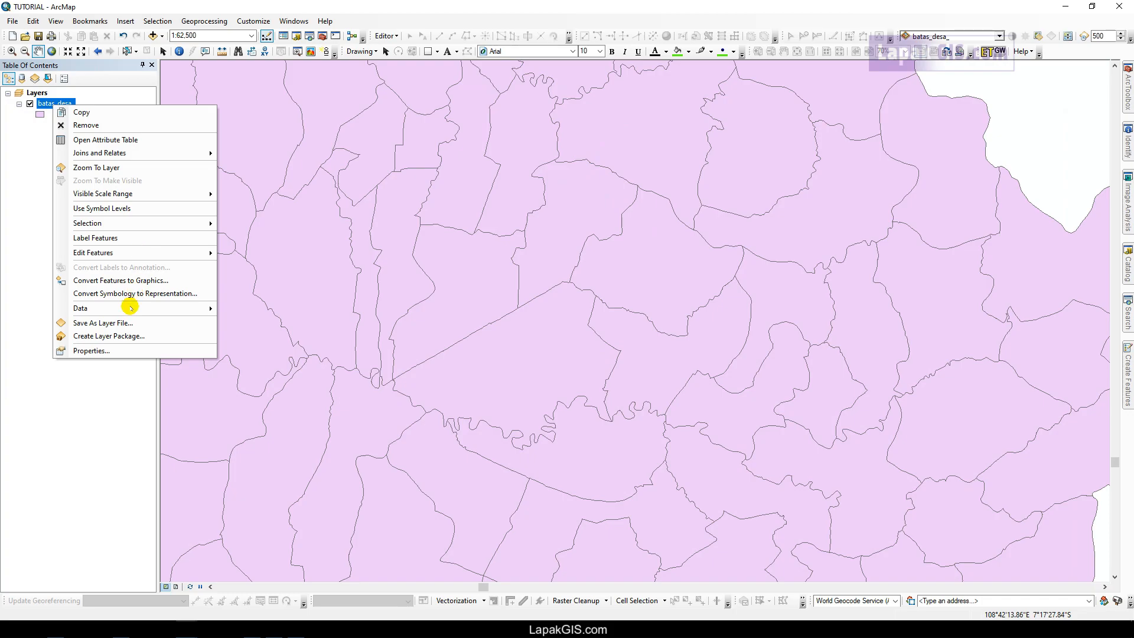
left_click(118, 350)
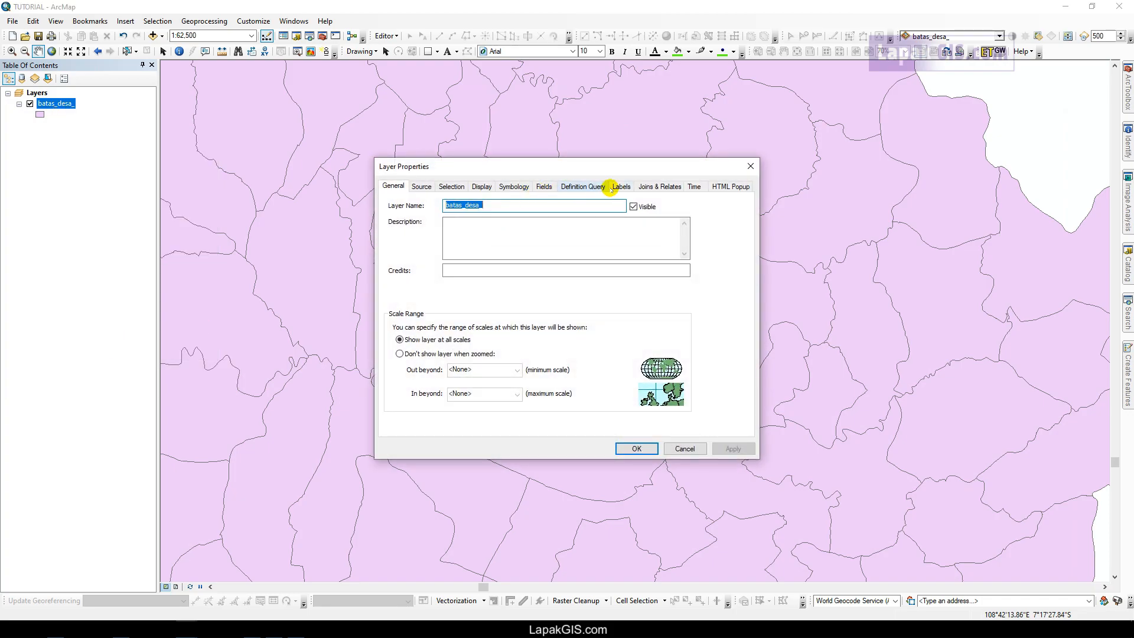
left_click(618, 187)
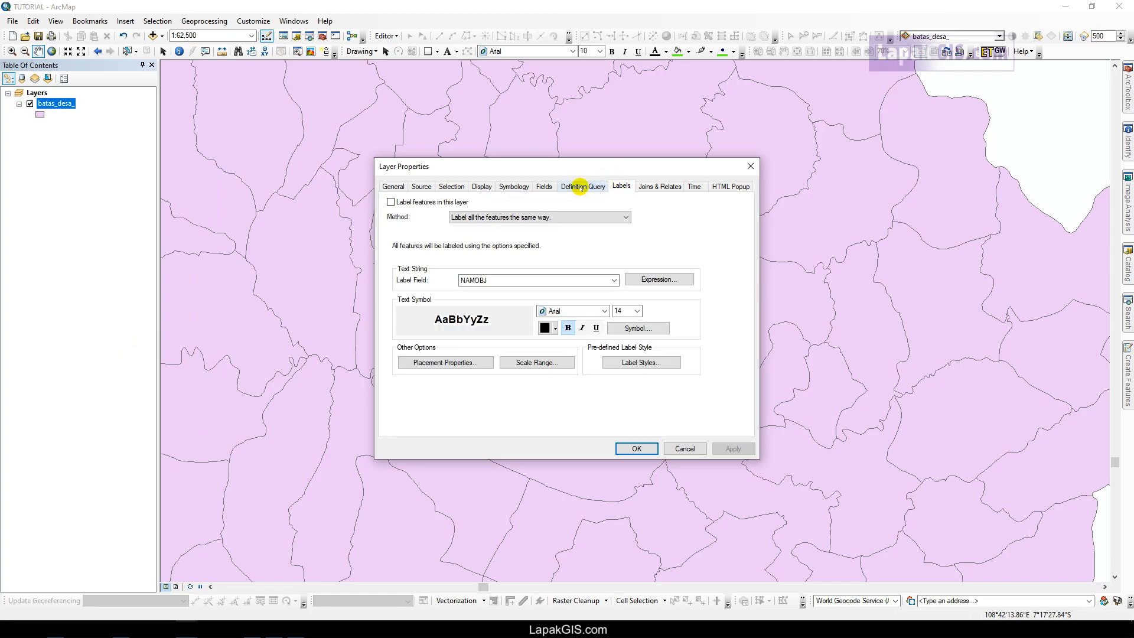
left_click(442, 202)
left_click(735, 449)
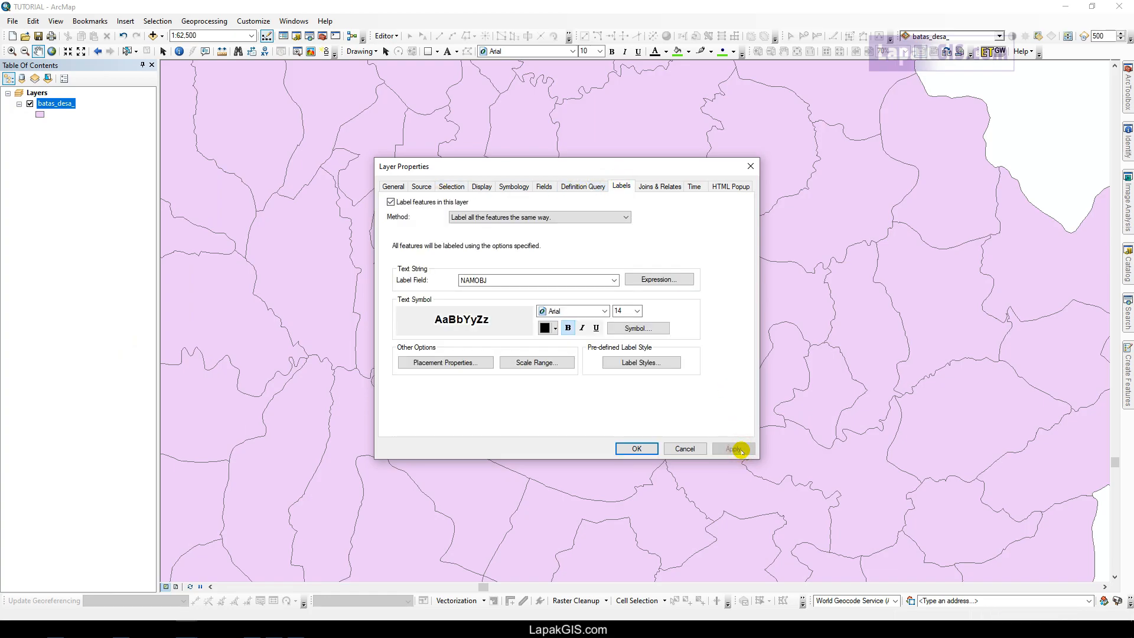
Symbolize the batas_desa_ layer by unique values of the NAMOBJ field, adding all values.
left_click(508, 187)
left_click(408, 218)
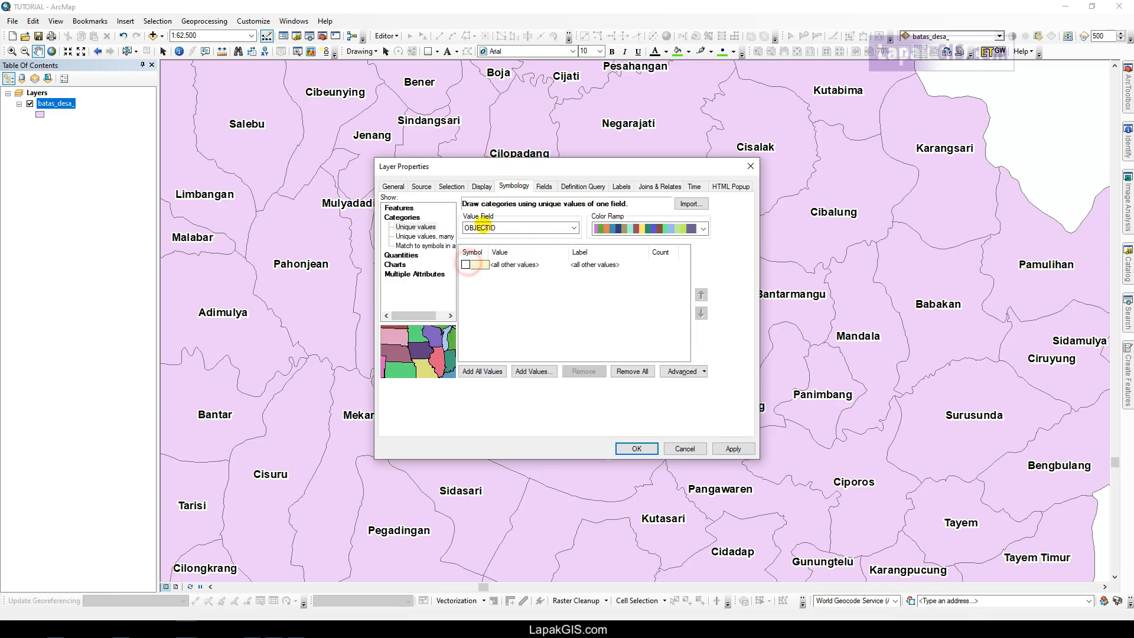
left_click(488, 228)
left_click(478, 245)
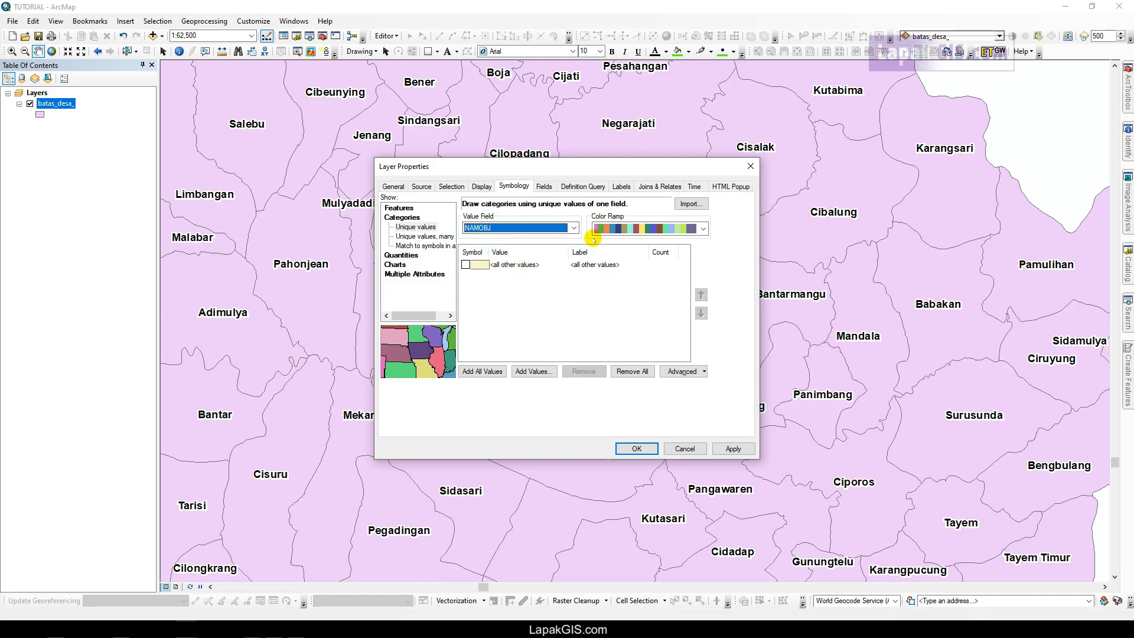
left_click(501, 370)
left_click(638, 450)
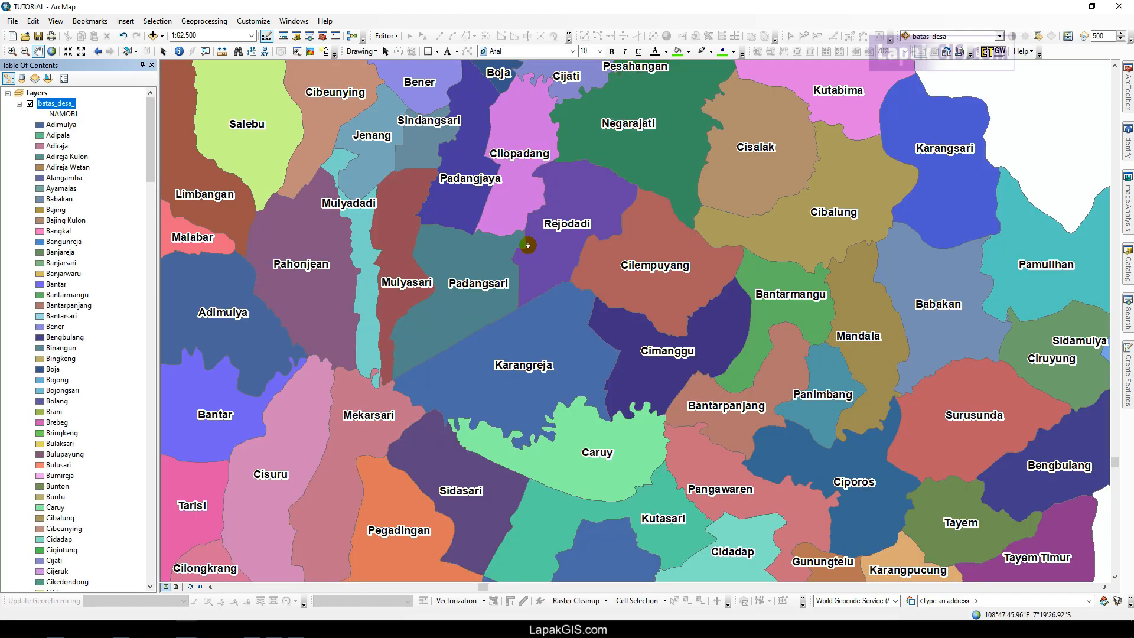
Frame the map on the villages around Mulyasari and Padangsari and switch to layout view.
left_click_drag(528, 246, 721, 246)
scroll(701, 254, "up", 3)
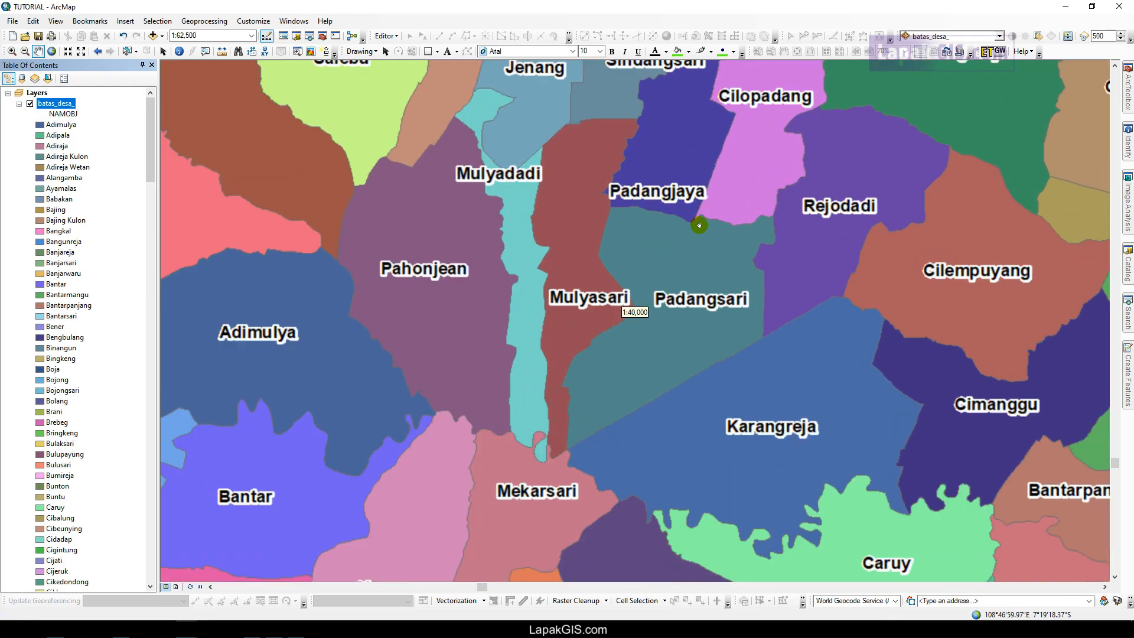
scroll(710, 210, "up", 2)
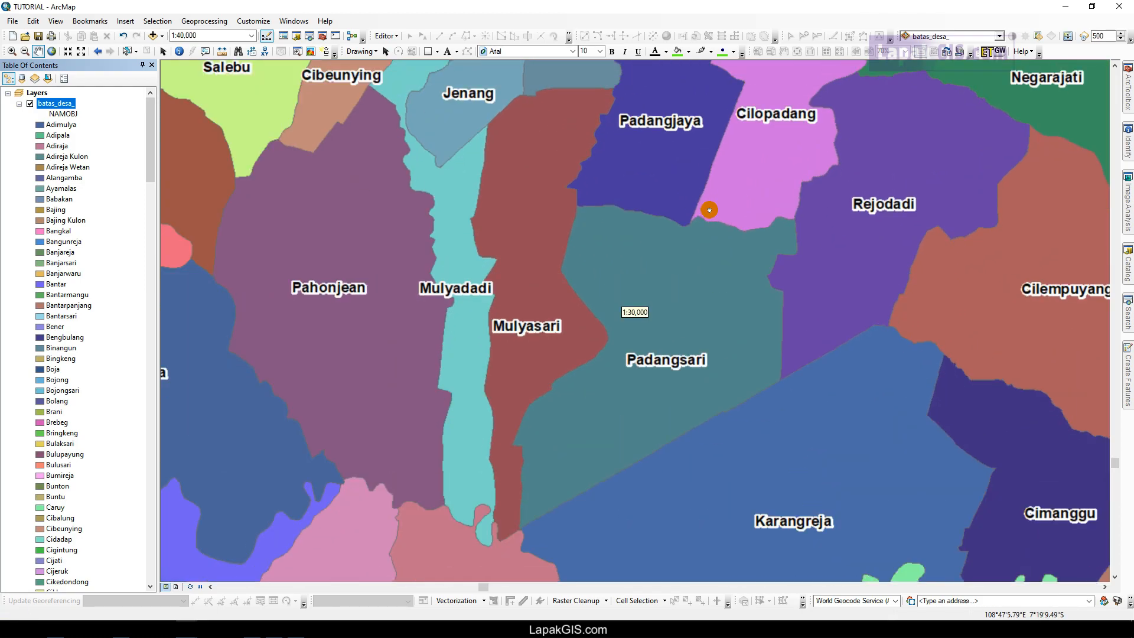
left_click_drag(551, 157, 745, 236)
scroll(599, 183, "up", 1)
left_click(176, 587)
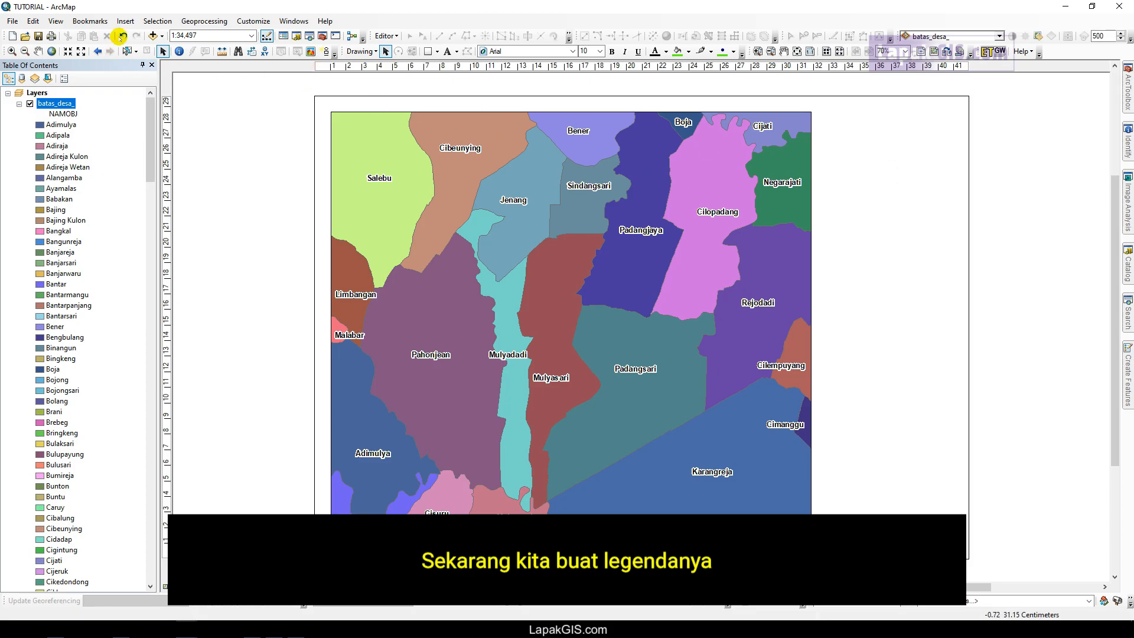
Insert a one-column legend for the batas_desa_ layer titled "Legenda", keeping the default frame, patch and spacing settings.
left_click(126, 21)
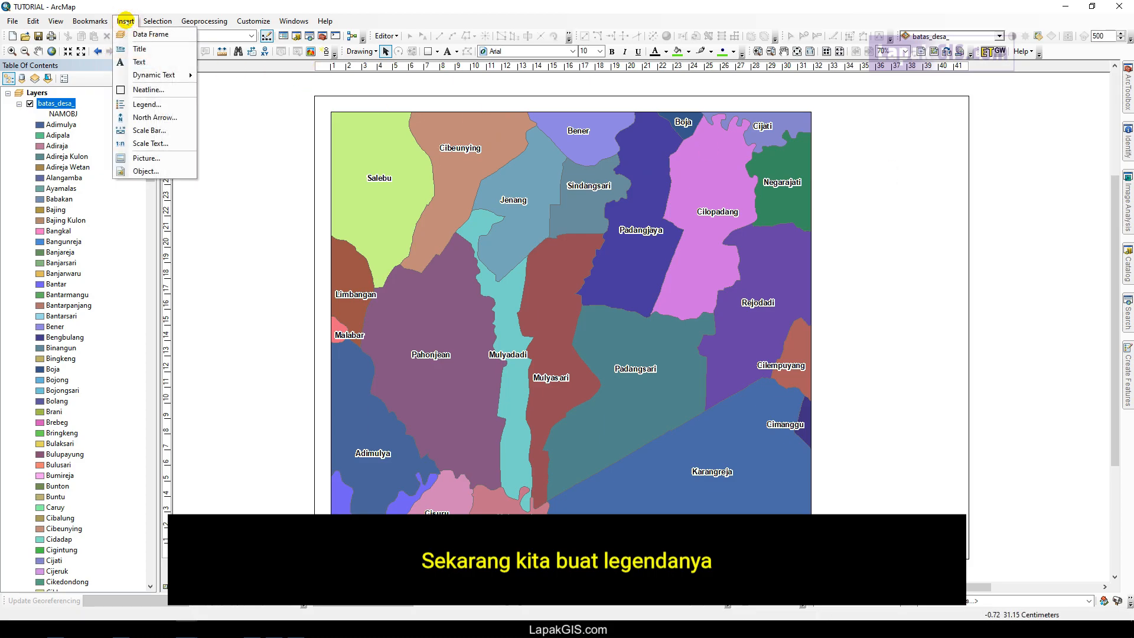
left_click(163, 104)
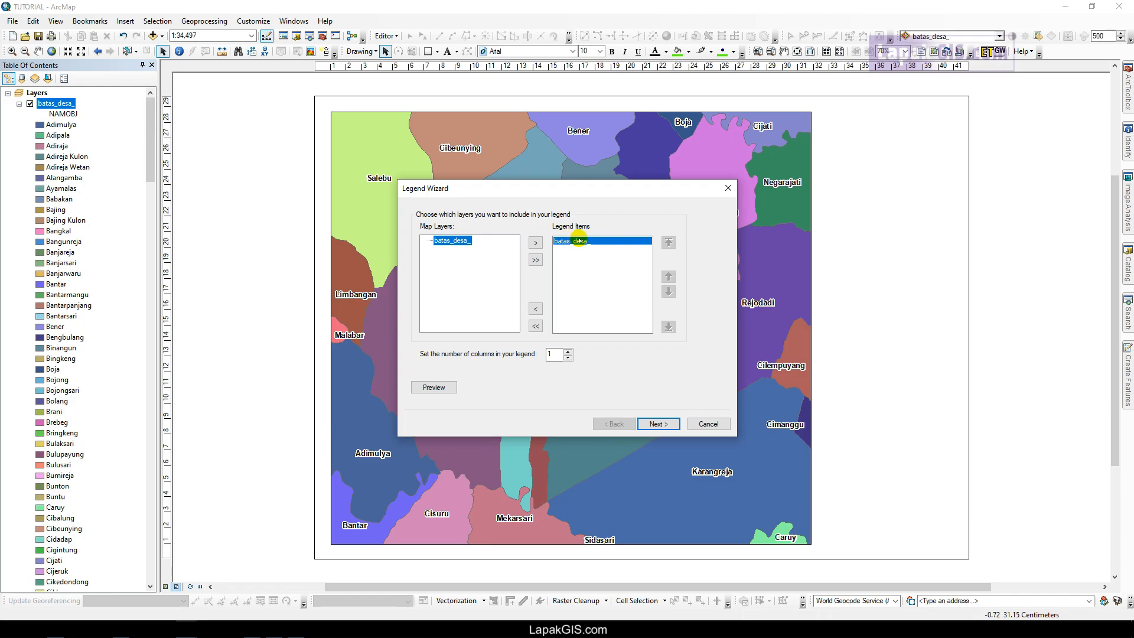
left_click(657, 423)
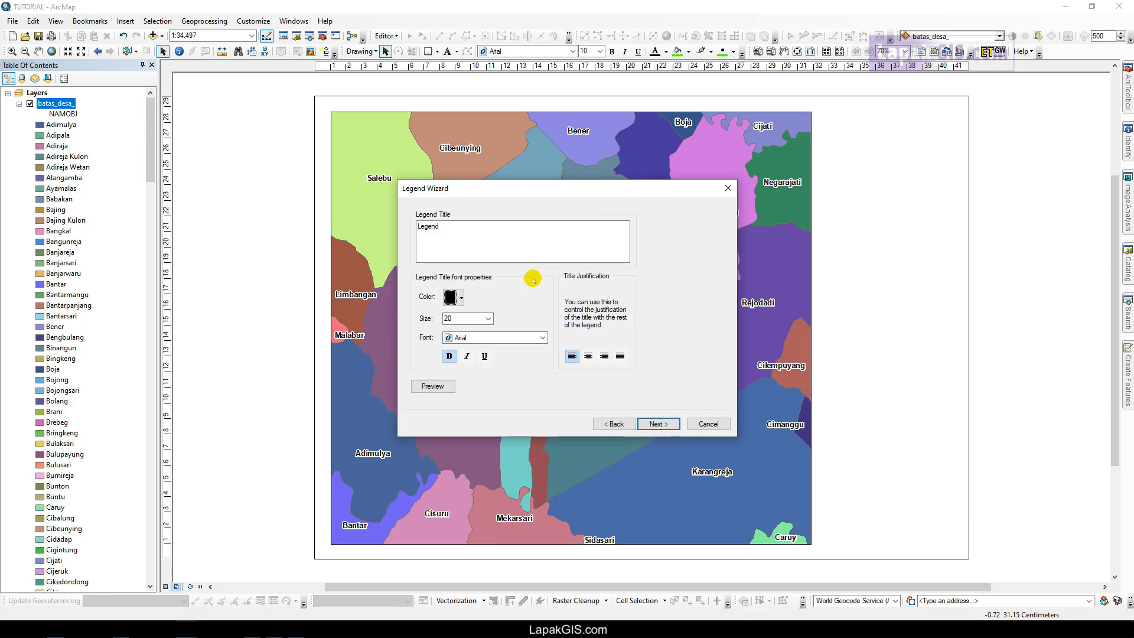
left_click(447, 225)
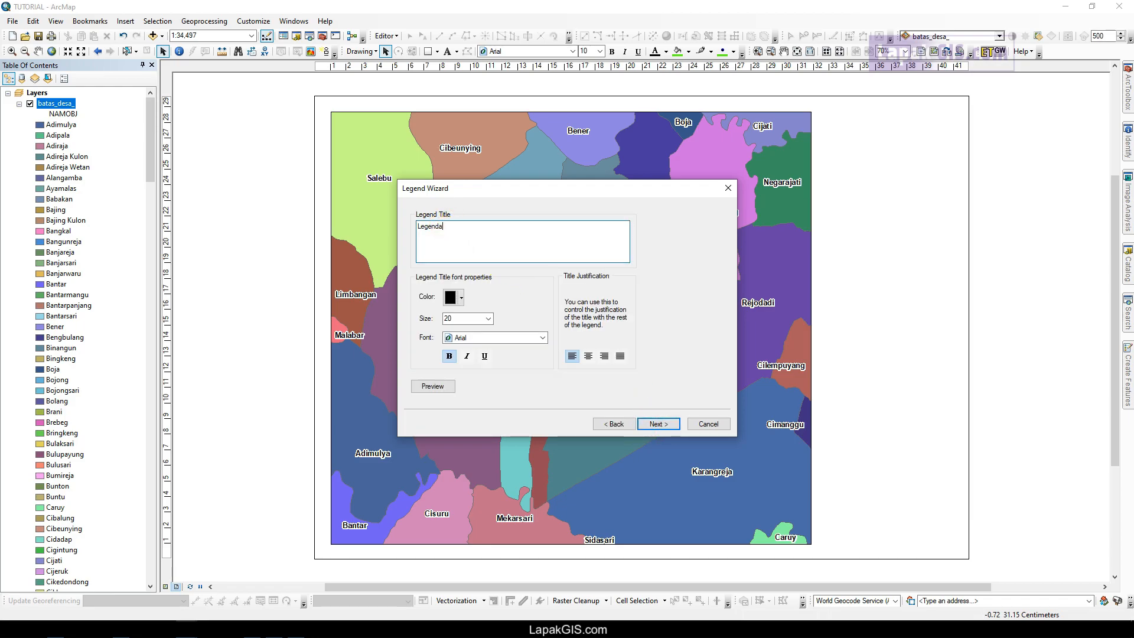
left_click(659, 423)
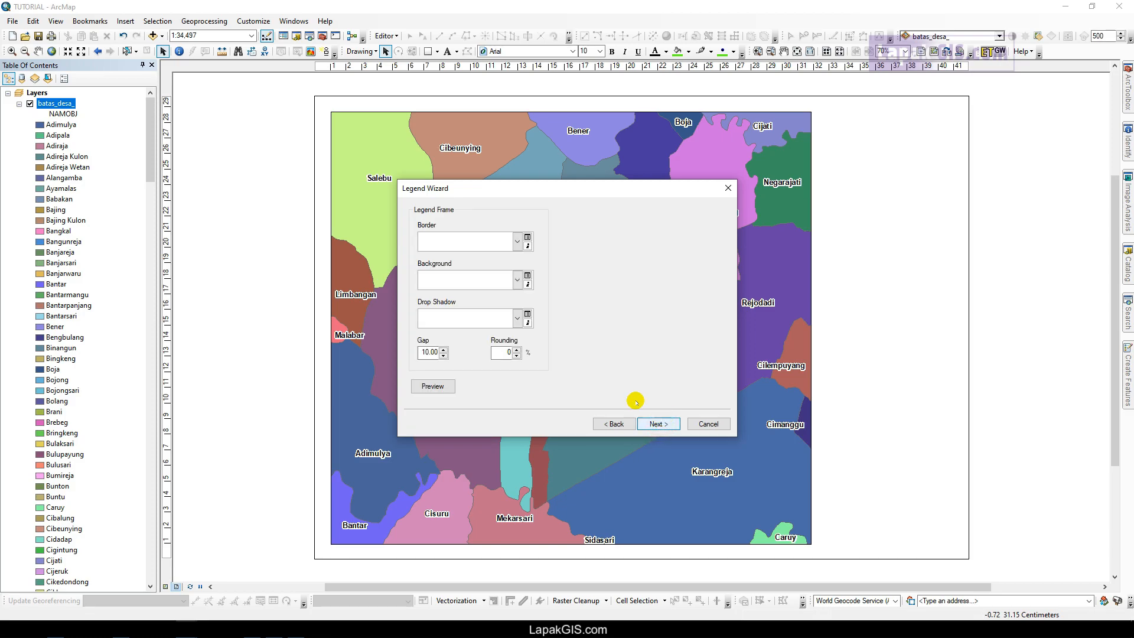
left_click(672, 424)
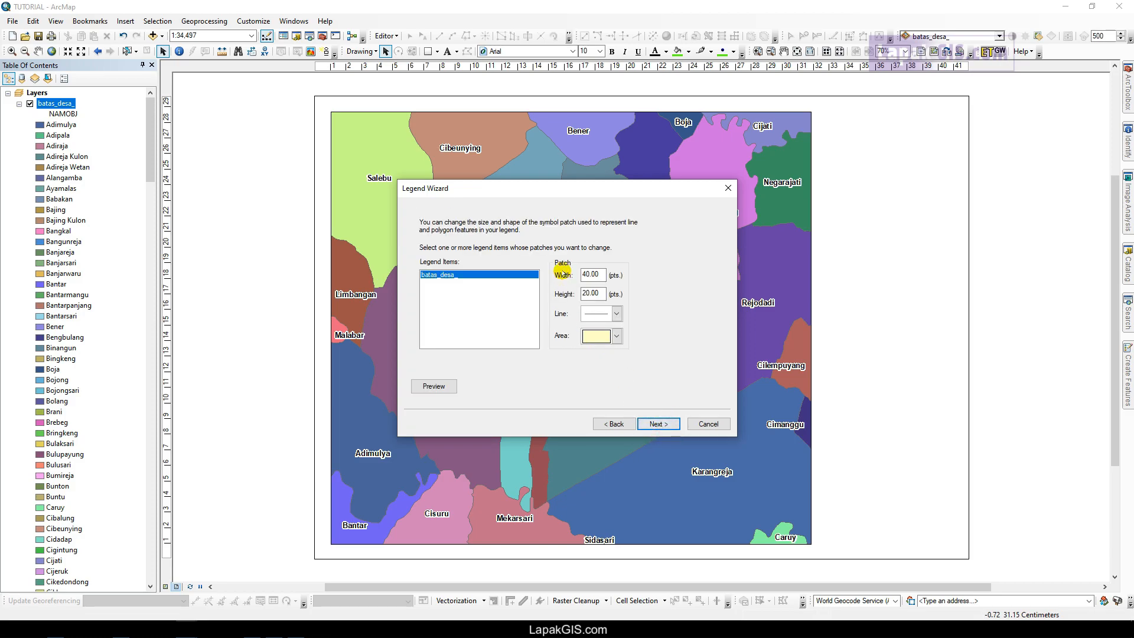
left_click(660, 424)
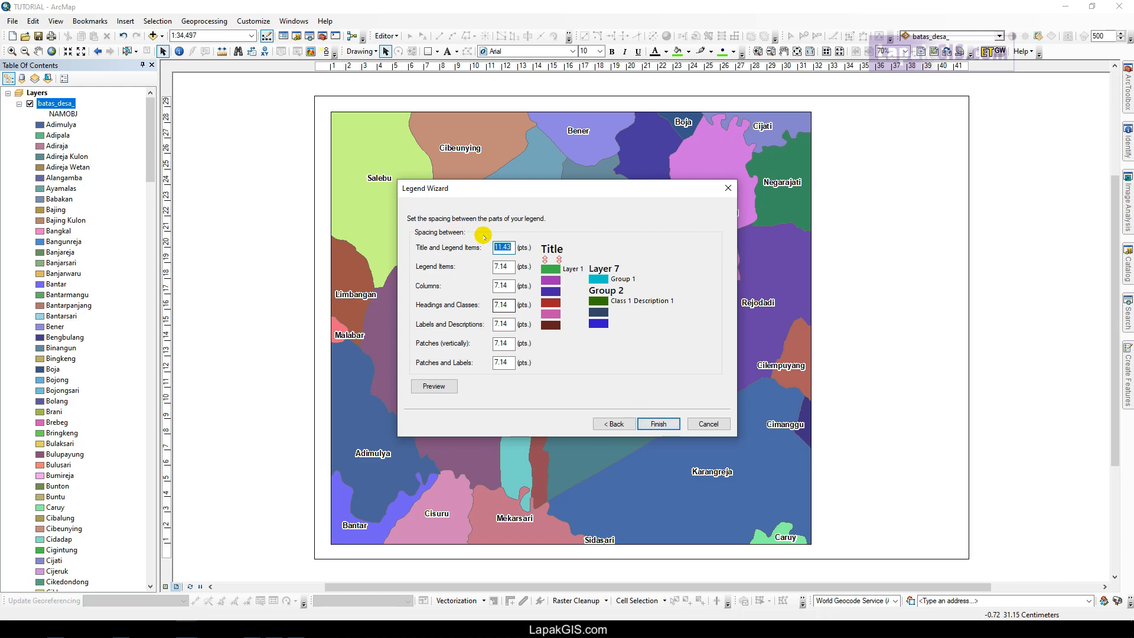
left_click(652, 423)
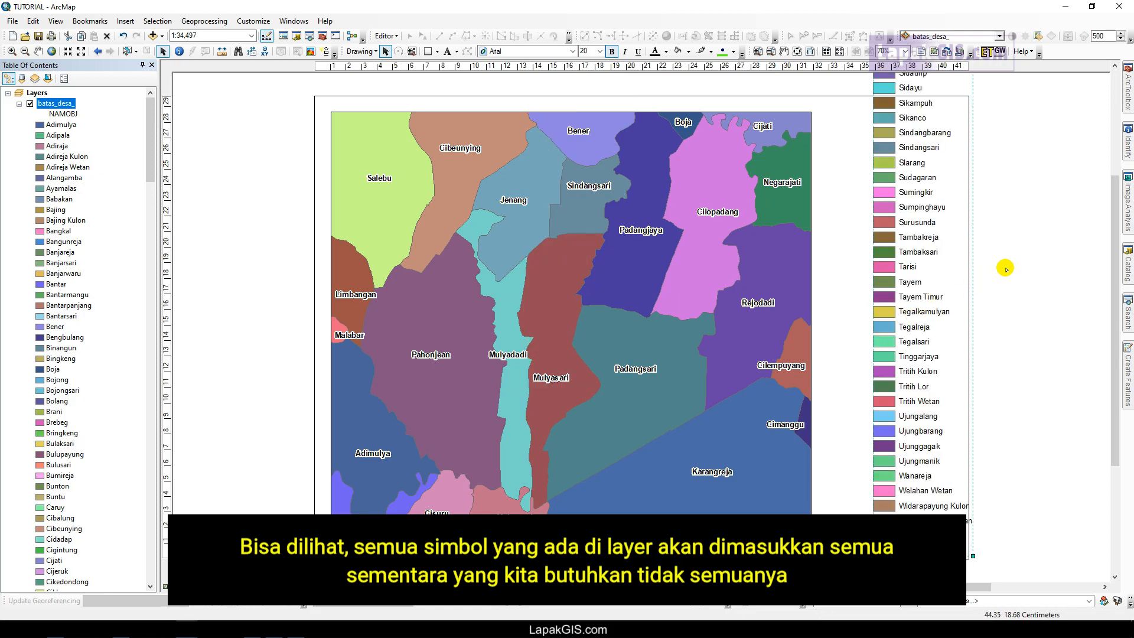
Examine the inserted legend along its full length up to its title, and return to the whole-page view.
scroll(969, 296, "down", 5)
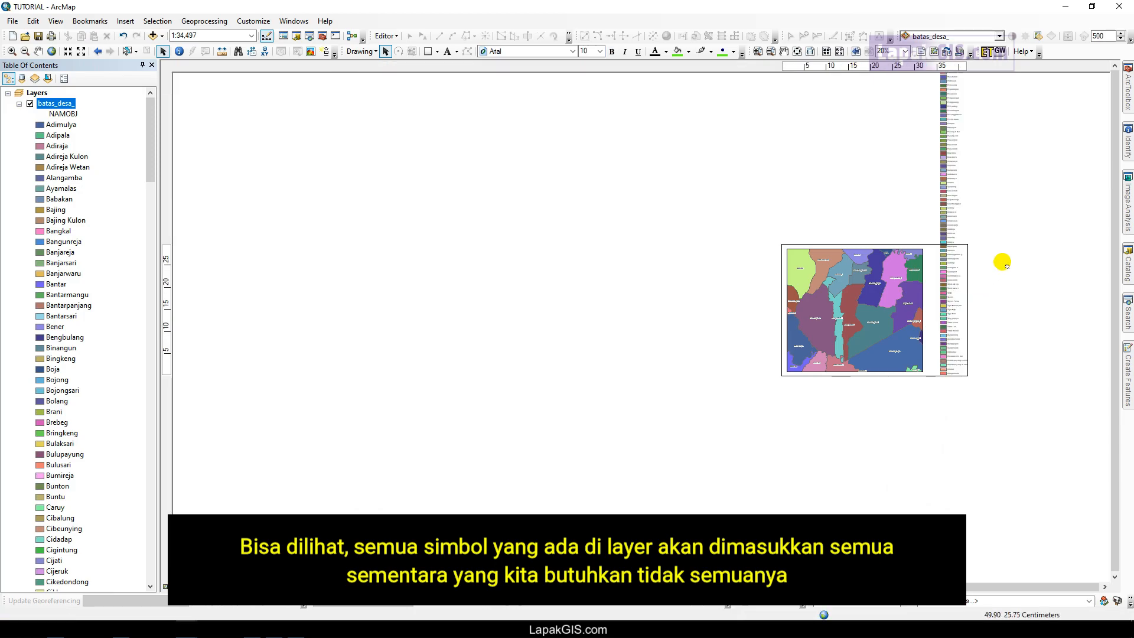
left_click_drag(1002, 261, 787, 447)
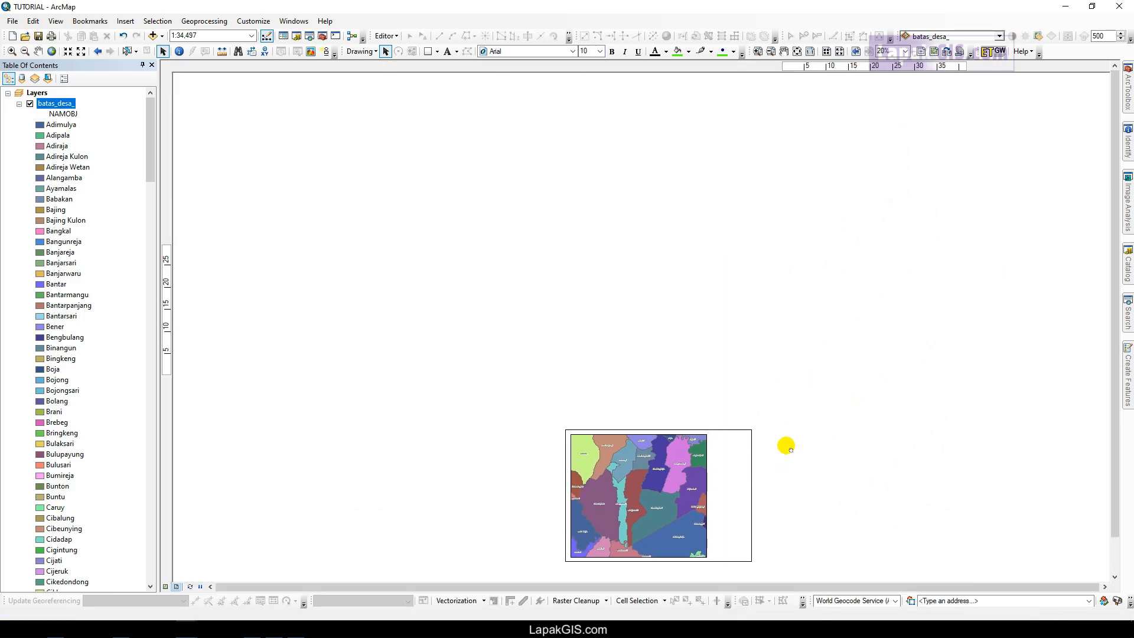
left_click_drag(823, 275, 834, 178)
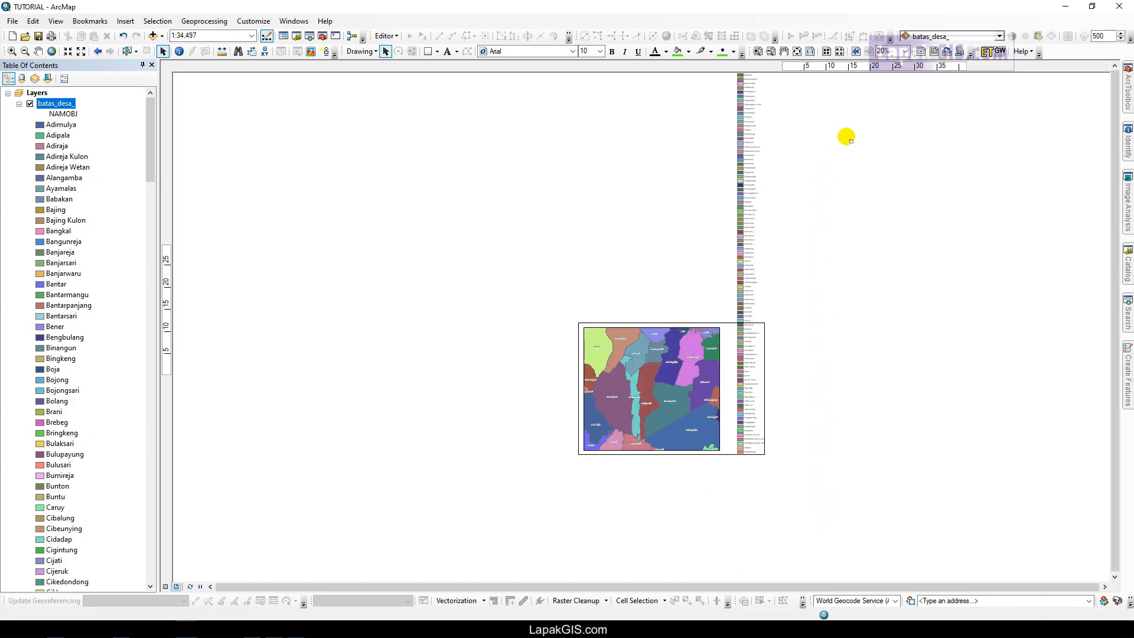
left_click_drag(853, 114, 855, 518)
left_click_drag(856, 577, 856, 479)
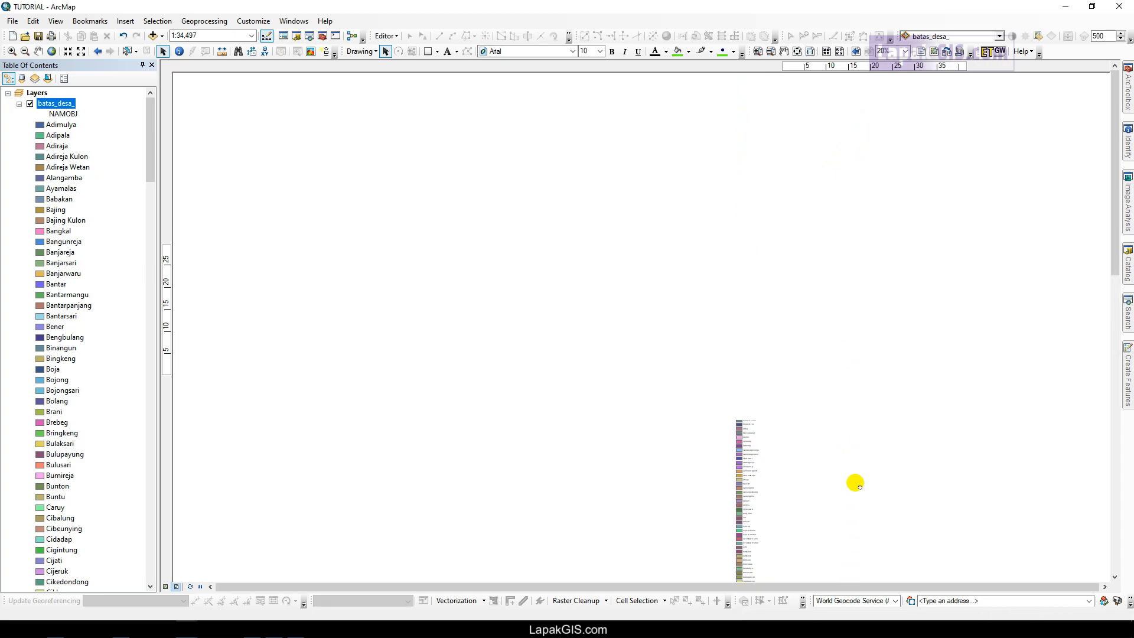
scroll(755, 116, "down", 5)
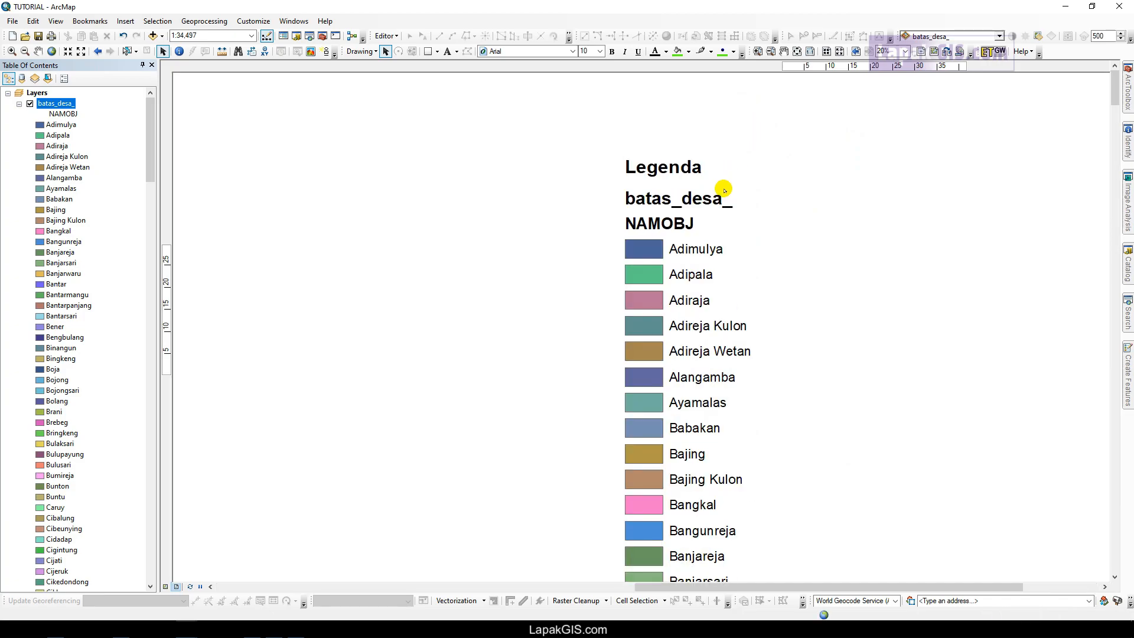
left_click(797, 51)
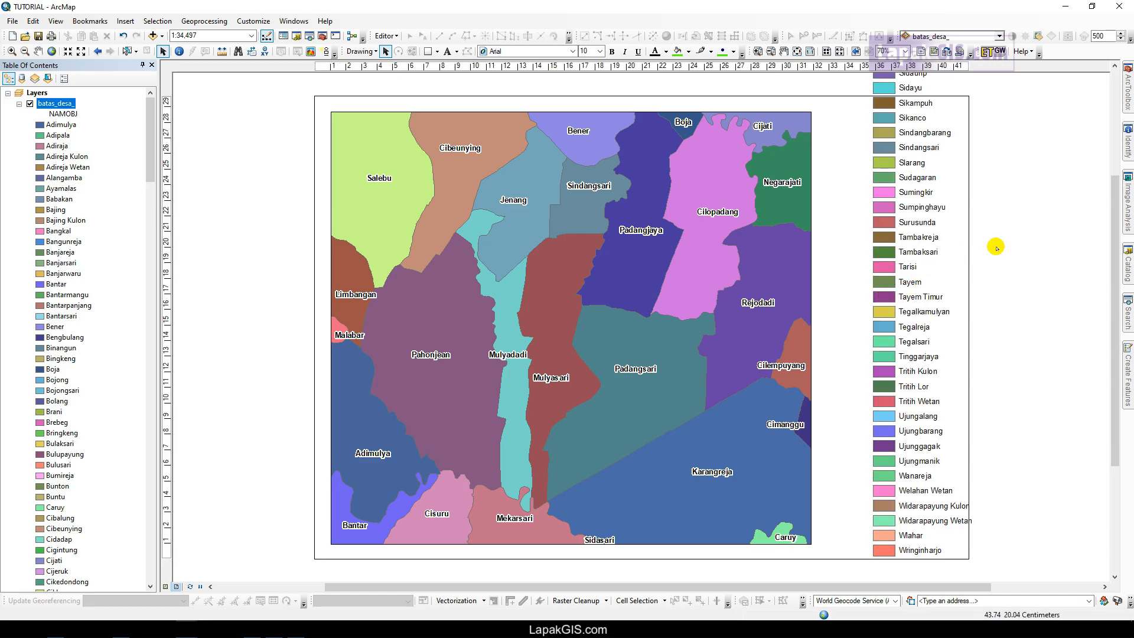
Set the legend's batas_desa_ item to only show classes that are visible in the current map extent.
left_click(905, 231)
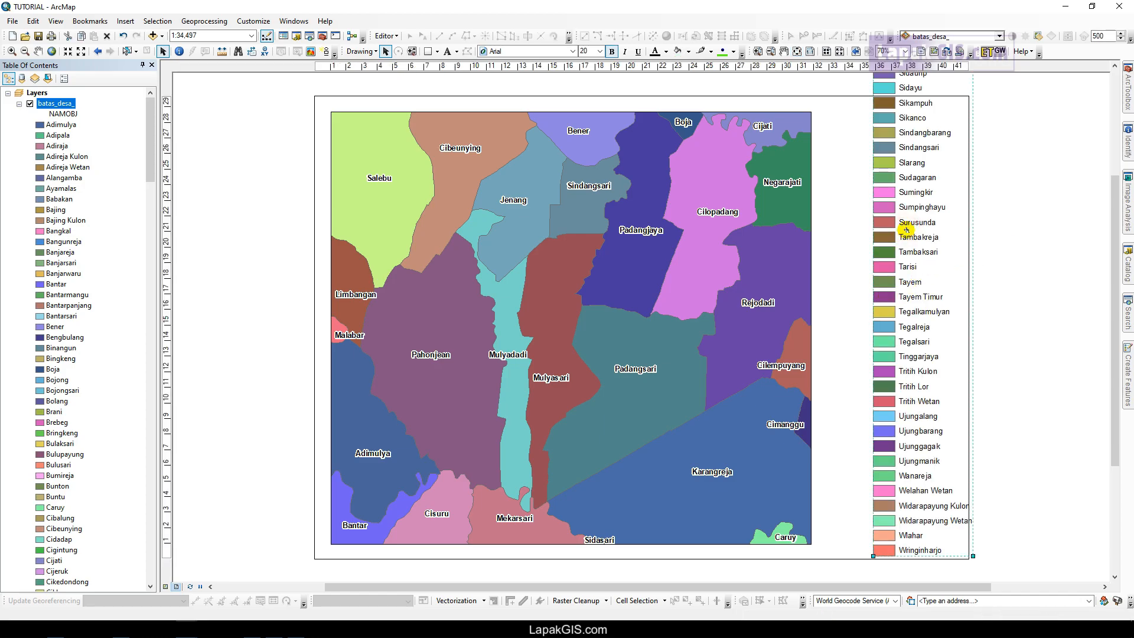
right_click(906, 229)
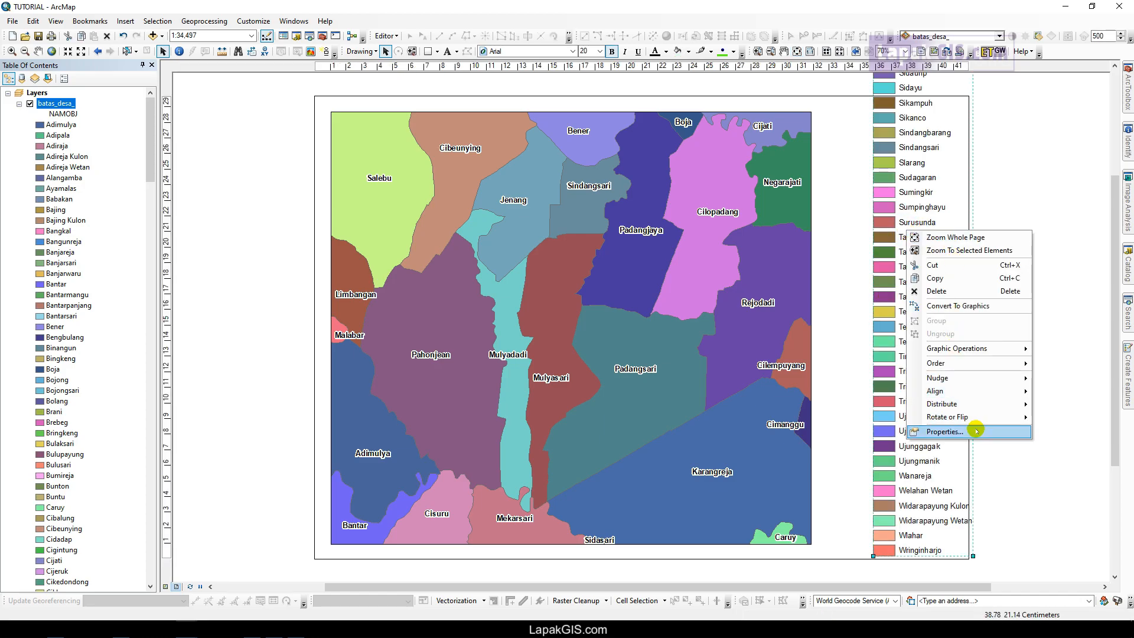
left_click(1005, 432)
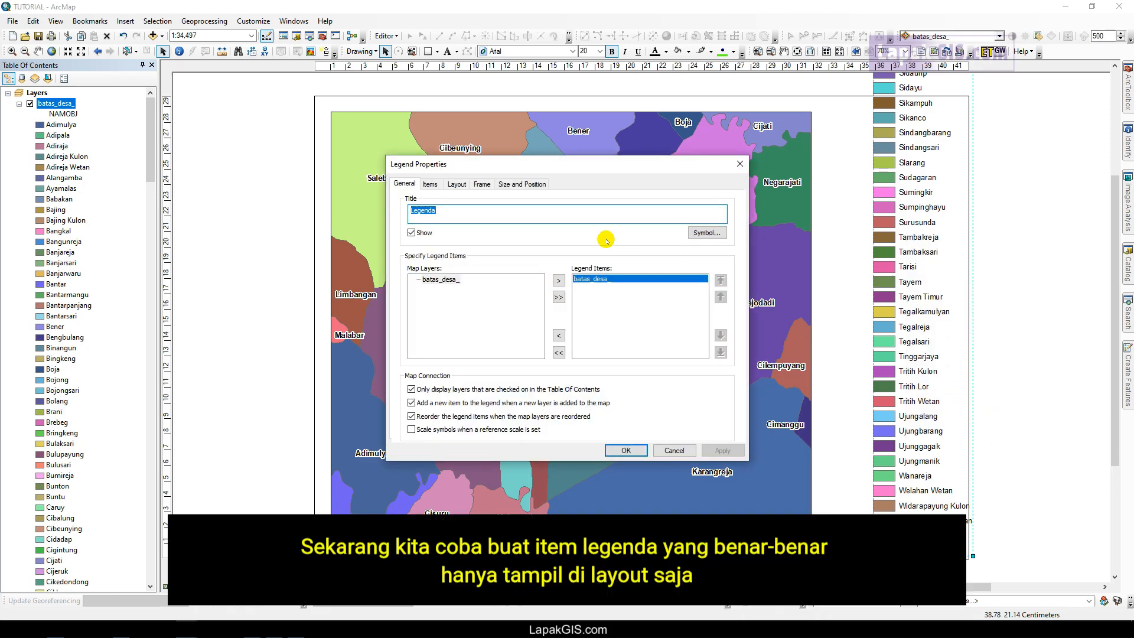
left_click(431, 185)
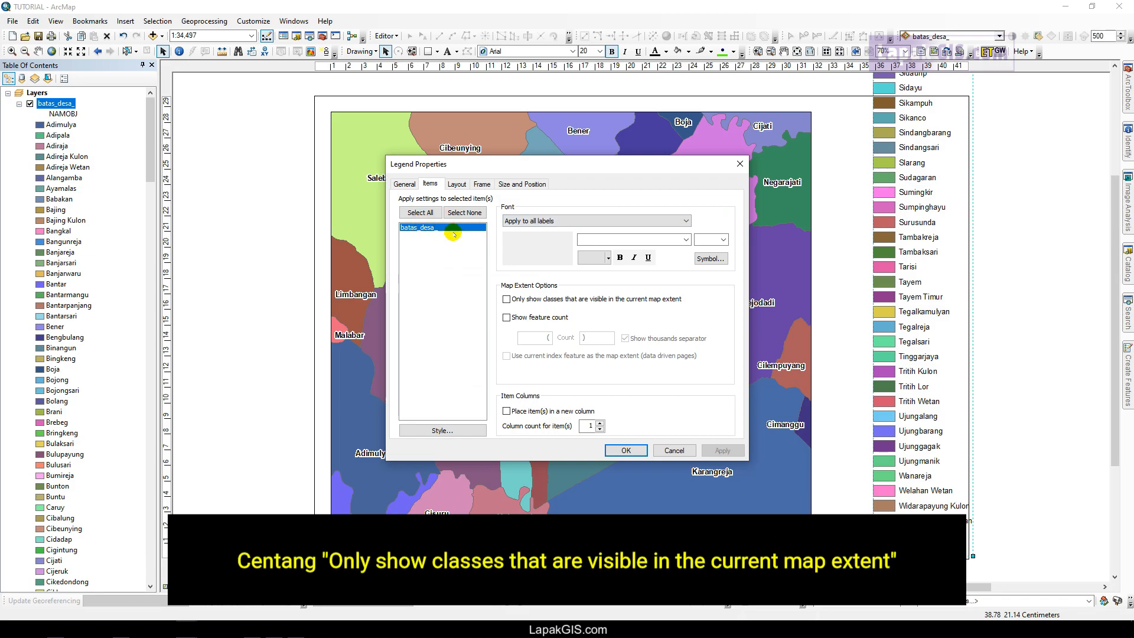
left_click(585, 220)
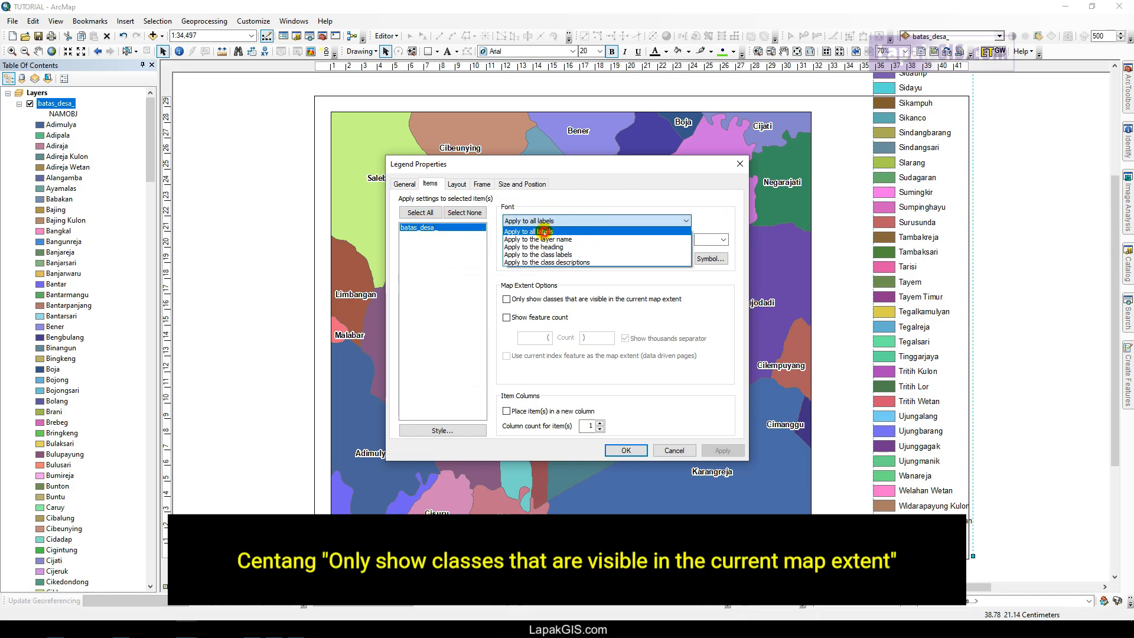
left_click(571, 226)
left_click(506, 299)
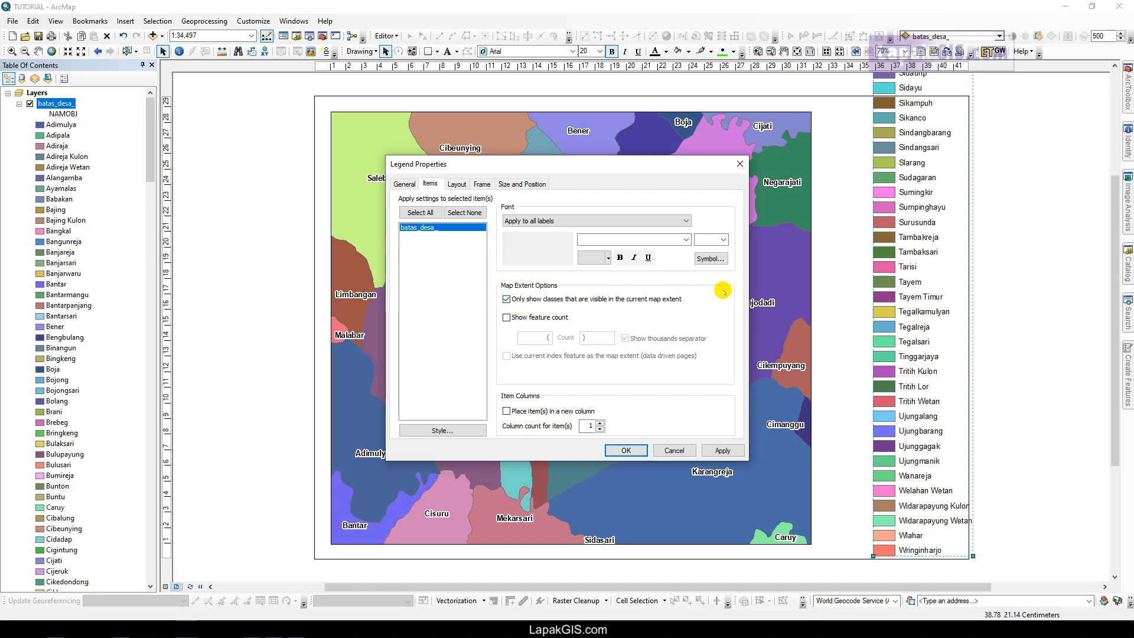
left_click(723, 451)
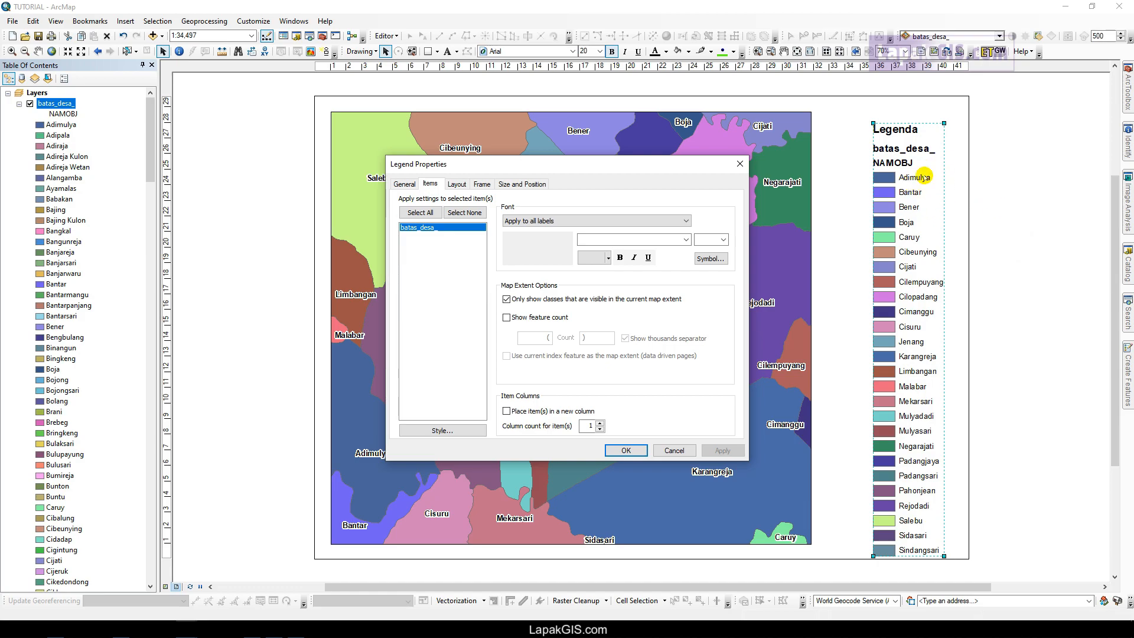
left_click_drag(556, 177, 451, 162)
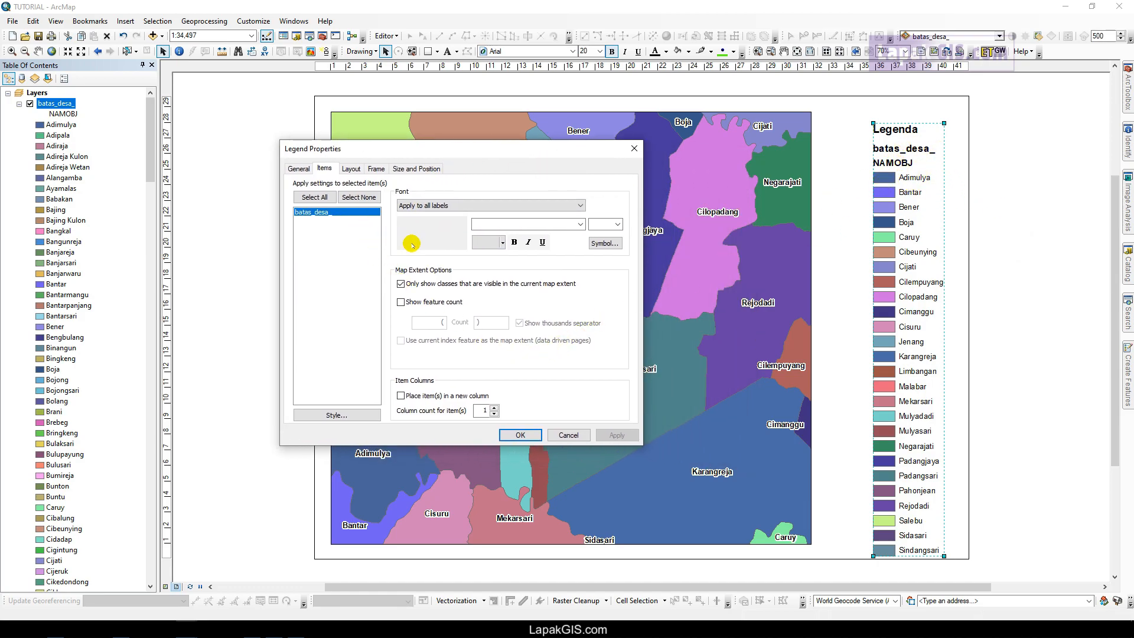
Hide the layer name and heading of the legend's batas_desa_ item and move the legend closer to the map frame.
double_click(351, 214)
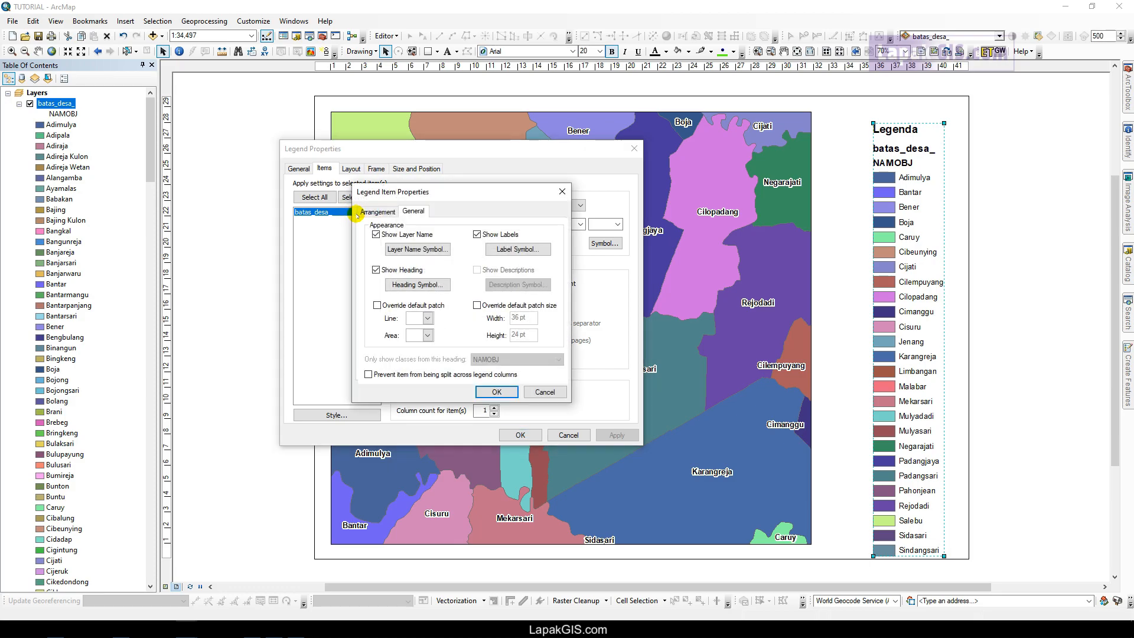
left_click(383, 235)
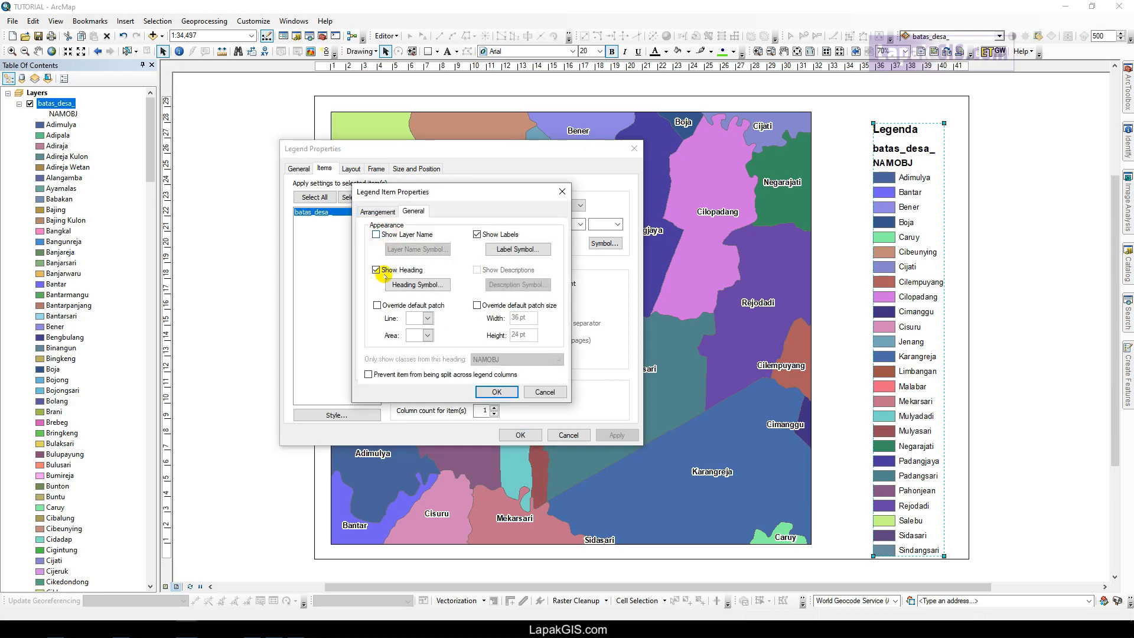
left_click(497, 391)
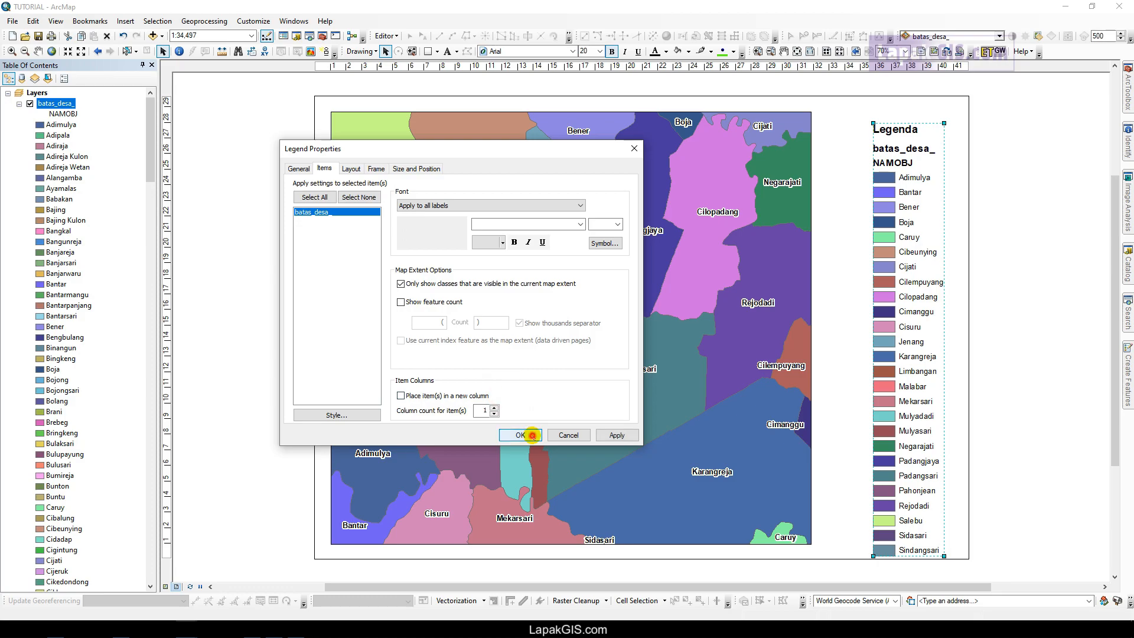
left_click(520, 434)
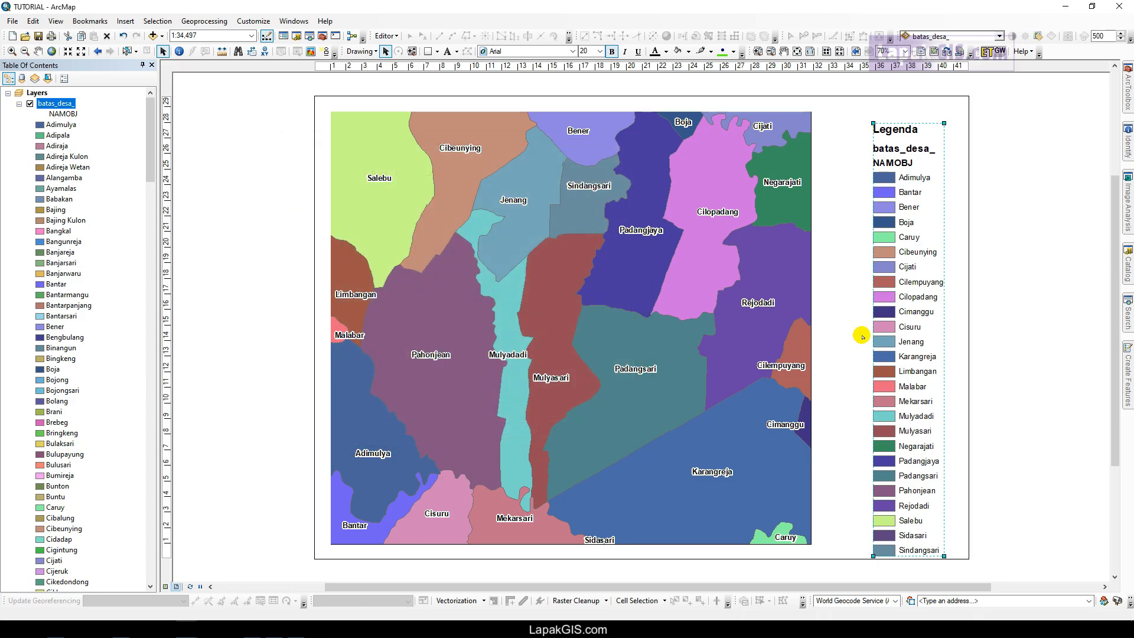
left_click_drag(898, 324, 866, 283)
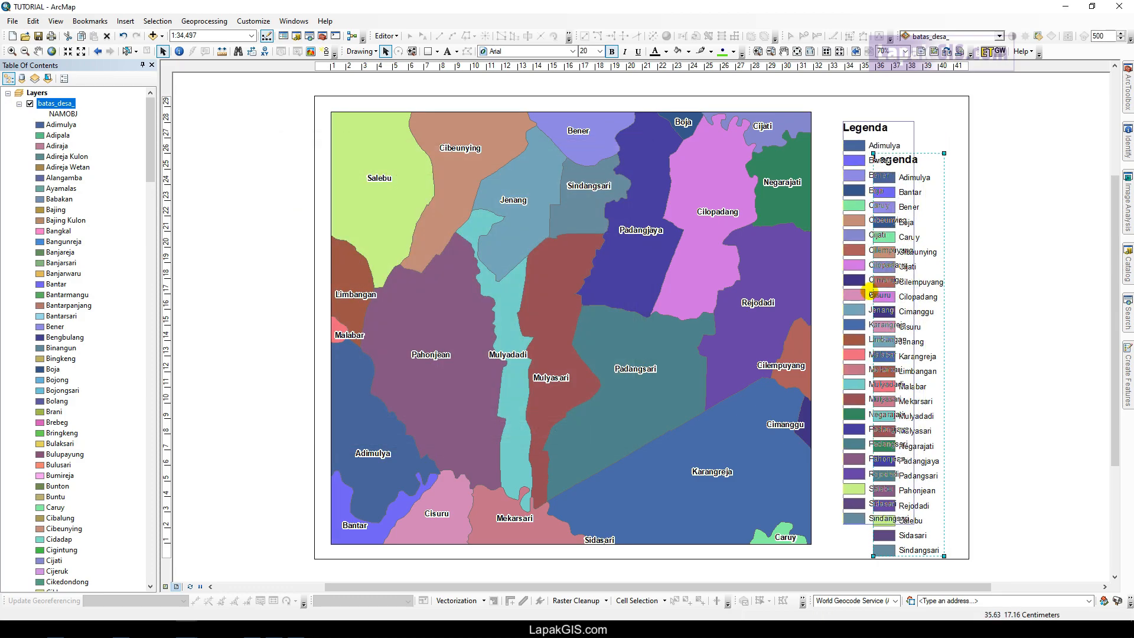
left_click(1018, 297)
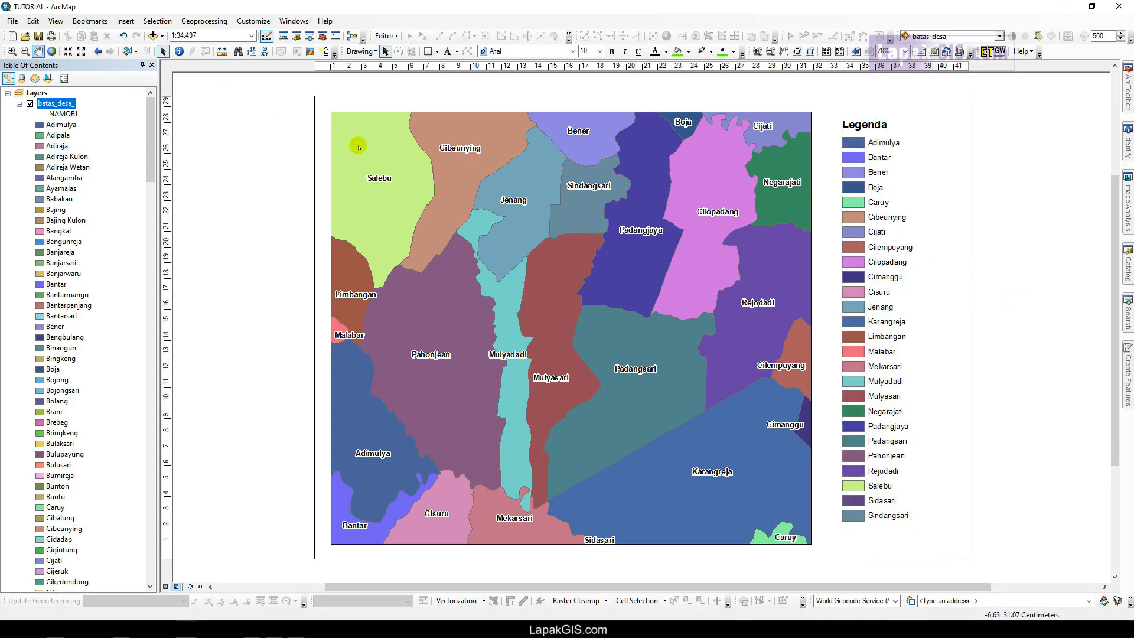
Pan the map through the villages around Caruy, Ciporos and Mandala to examine how the legend classes follow the visible extent.
left_click(412, 155)
left_click(38, 51)
left_click_drag(738, 458, 481, 253)
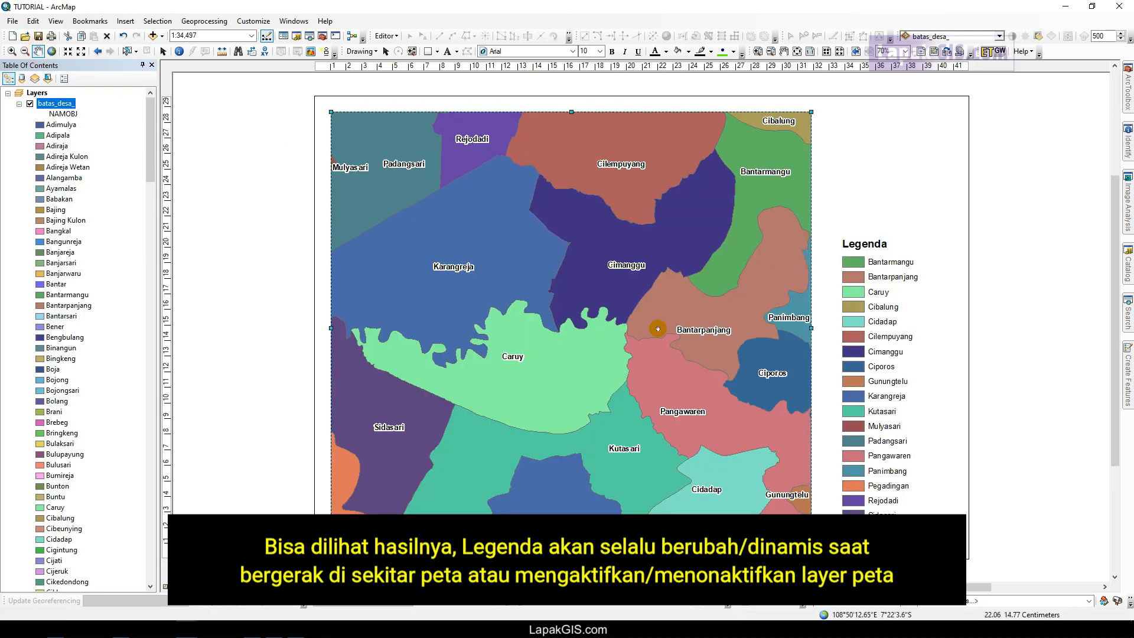
left_click_drag(715, 379, 488, 203)
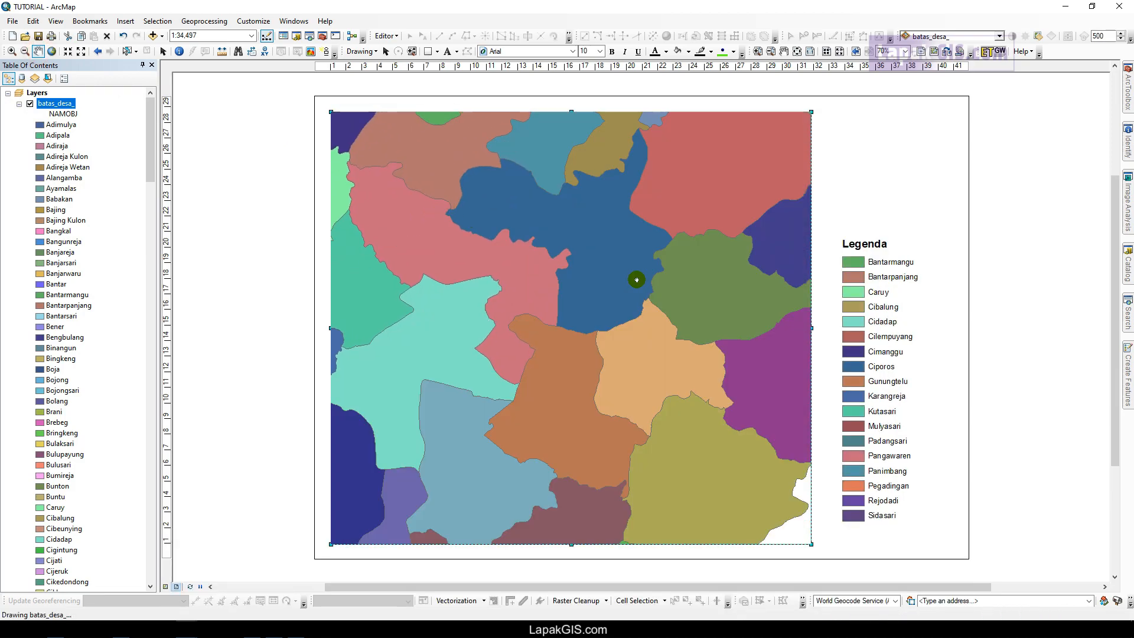
left_click_drag(637, 278, 587, 448)
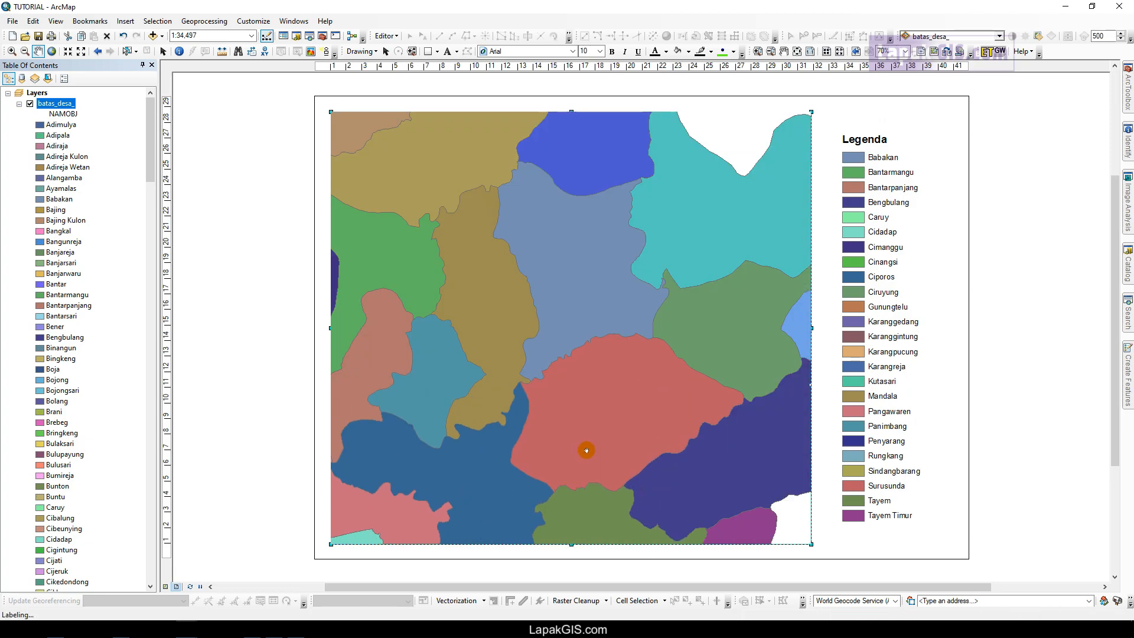
left_click_drag(551, 383, 713, 388)
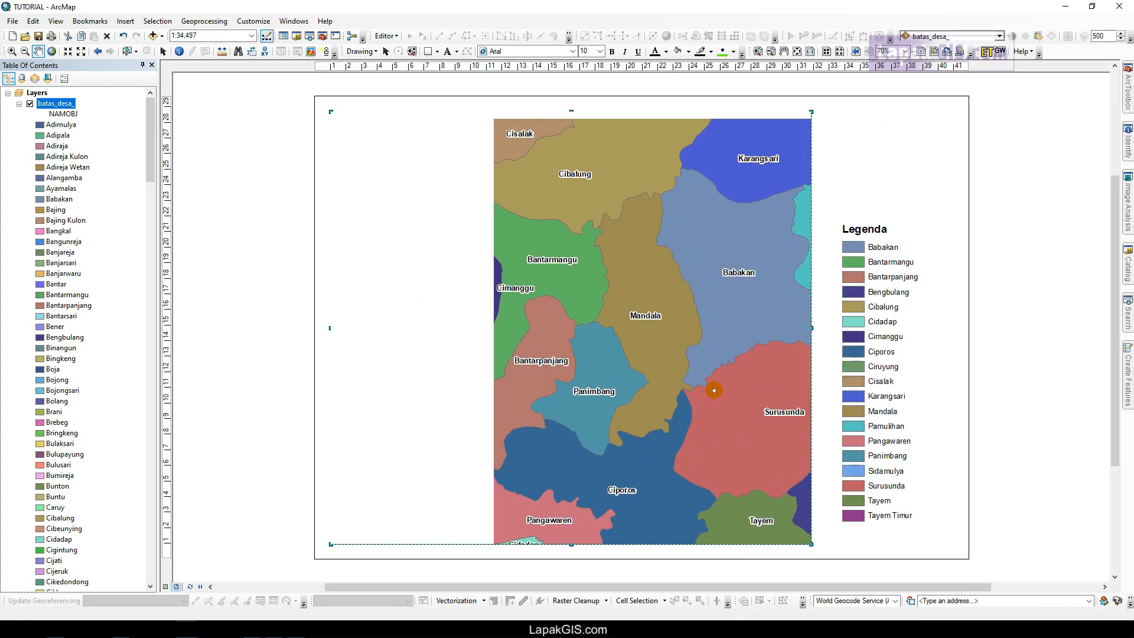
scroll(582, 351, "down", 2)
scroll(582, 351, "up", 3)
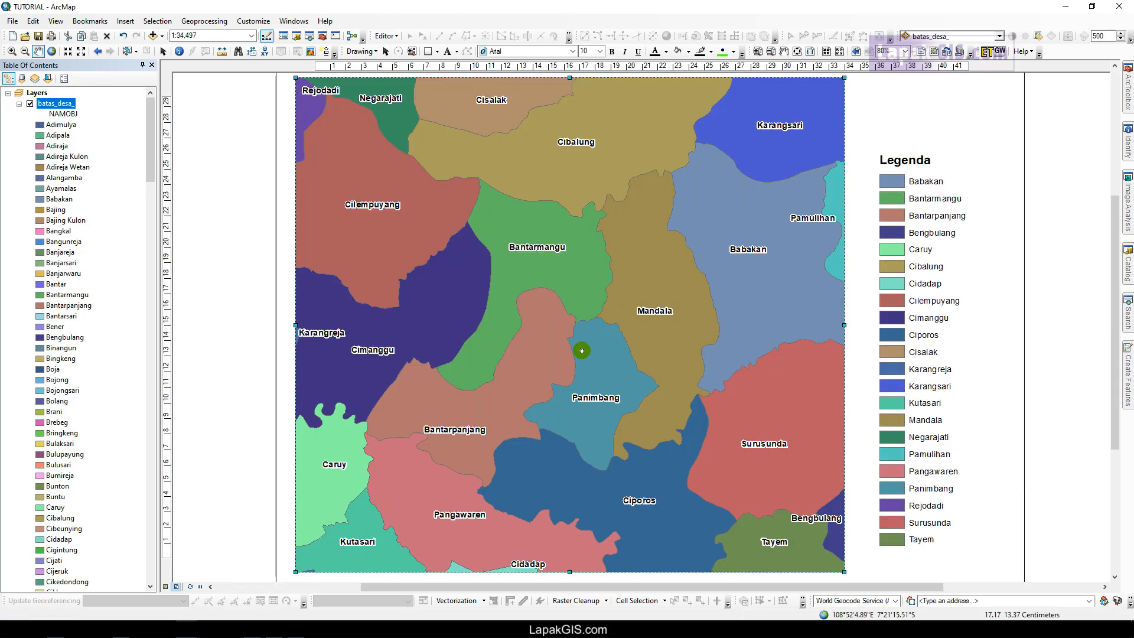
Zoom the map in to 1:25,000 and pan to the edge of Tayem Timur to check the legend classes.
left_click(68, 50)
left_click(68, 50)
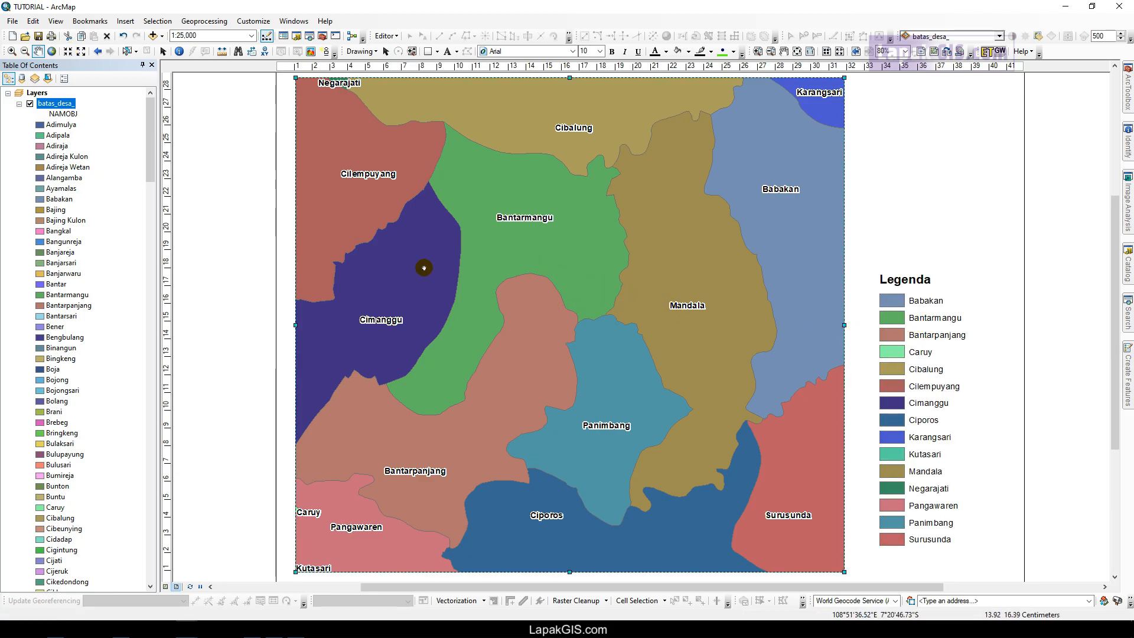
left_click(39, 51)
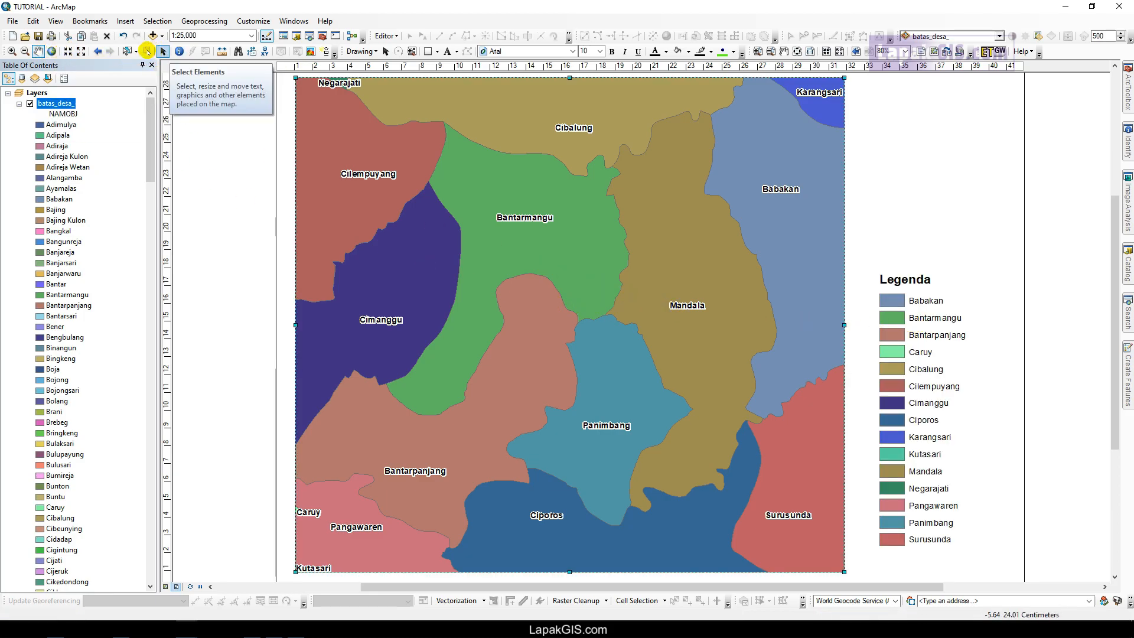
left_click_drag(661, 401, 515, 137)
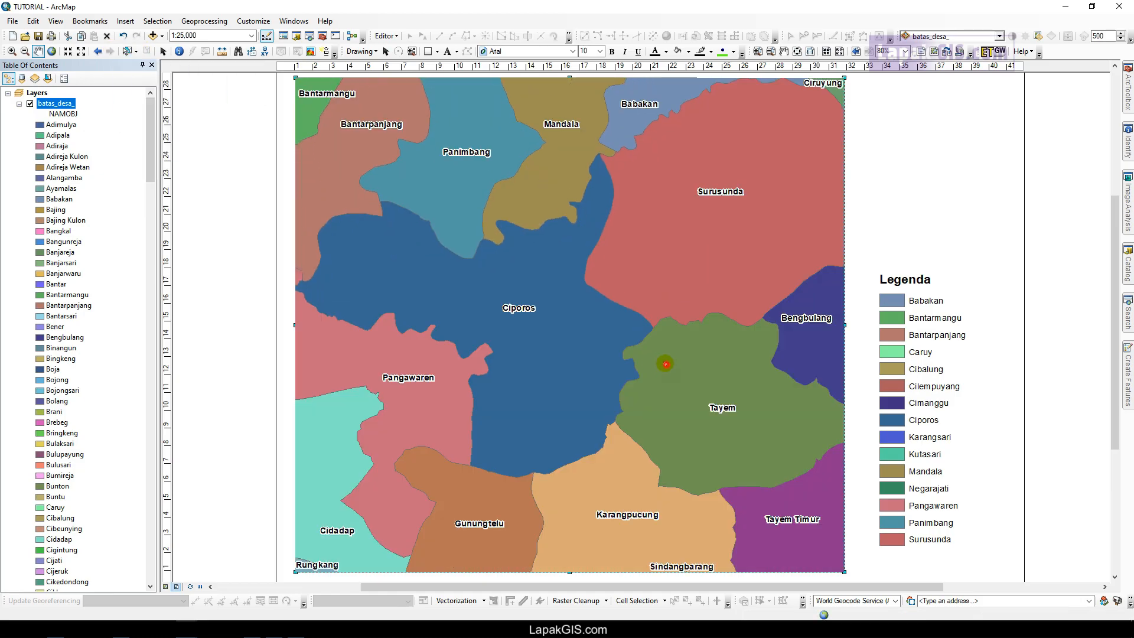
left_click_drag(664, 367, 436, 165)
left_click_drag(598, 380, 443, 321)
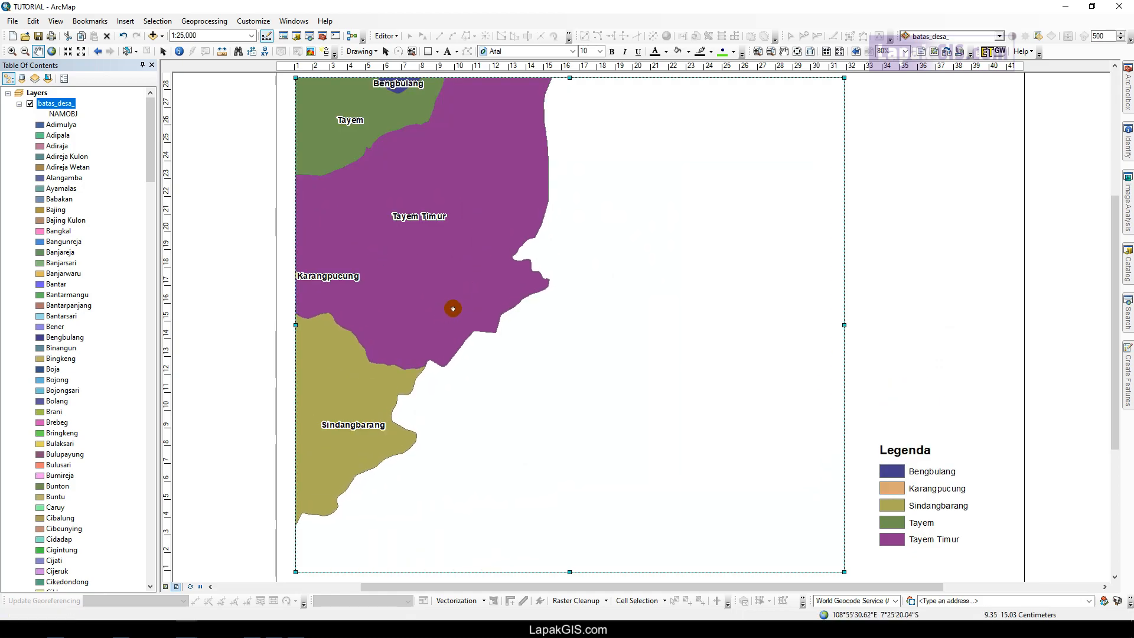
Return to the whole-page view and pan the map from Tayem Timur to Karanggintung and Karanganyar, comparing the legend with the visible villages.
left_click(797, 51)
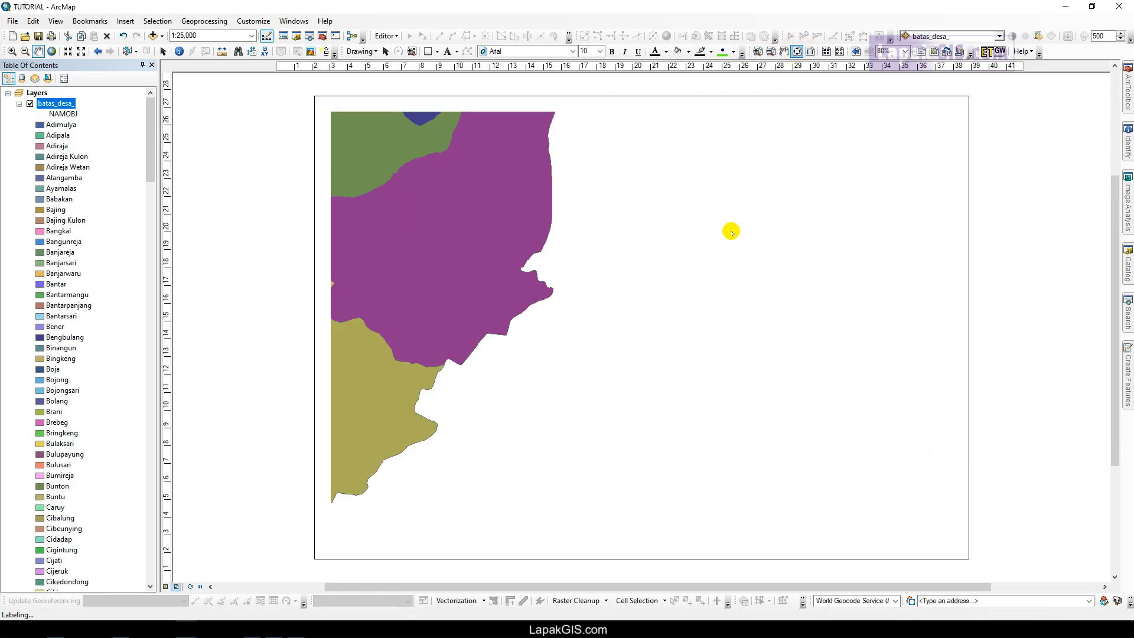
left_click_drag(516, 256, 388, 248)
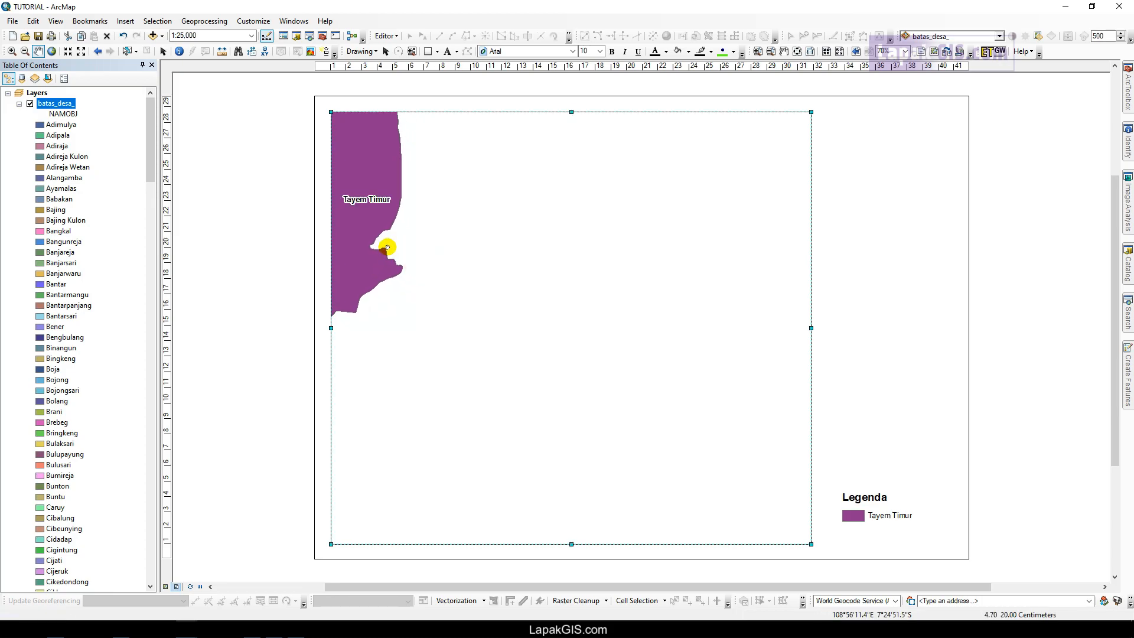
left_click_drag(361, 199, 698, 303)
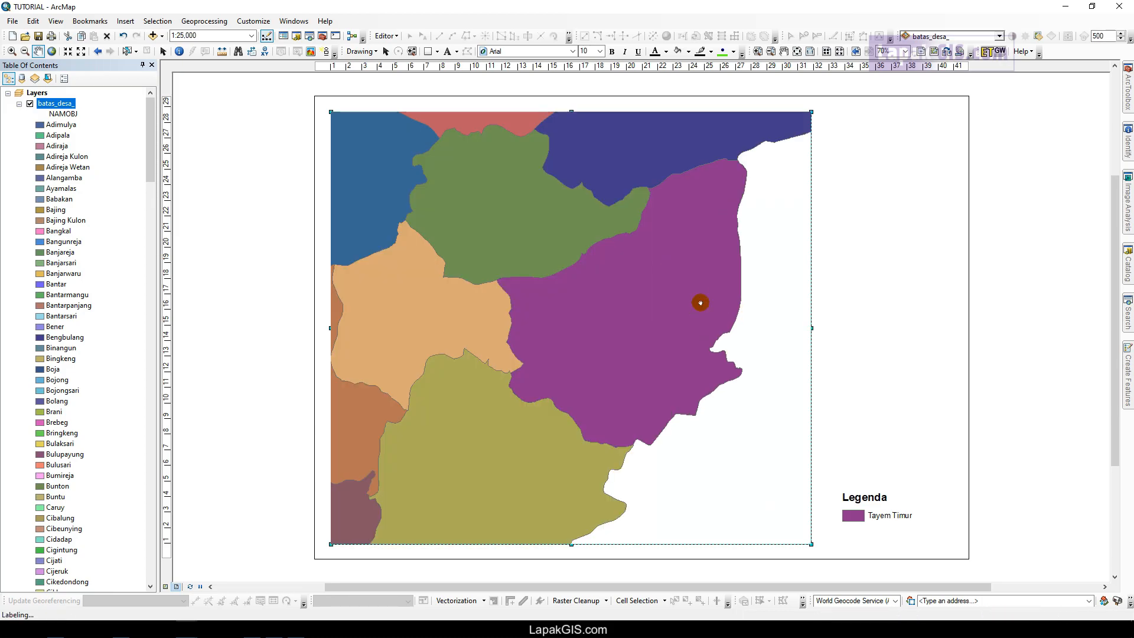
left_click_drag(515, 376, 709, 261)
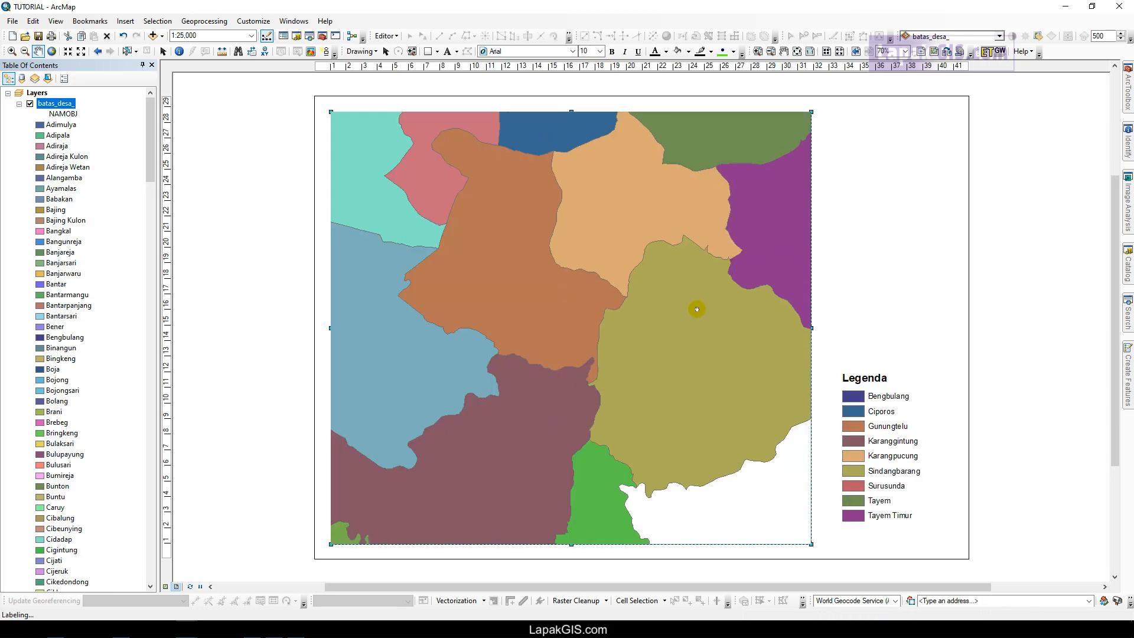
left_click_drag(585, 434, 574, 223)
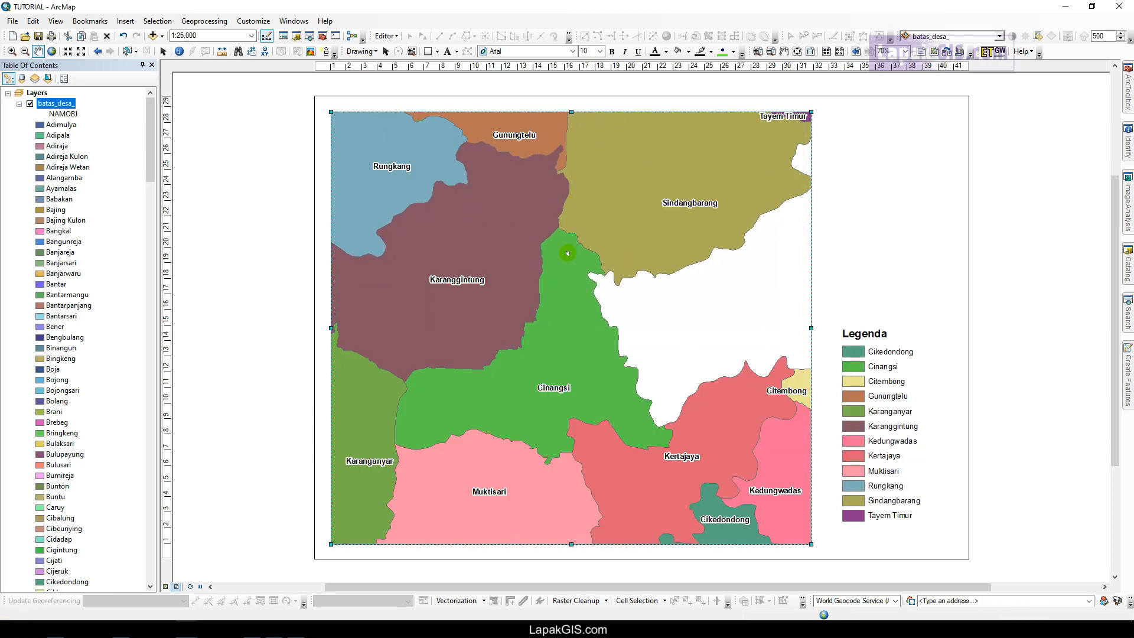
left_click_drag(541, 261, 803, 259)
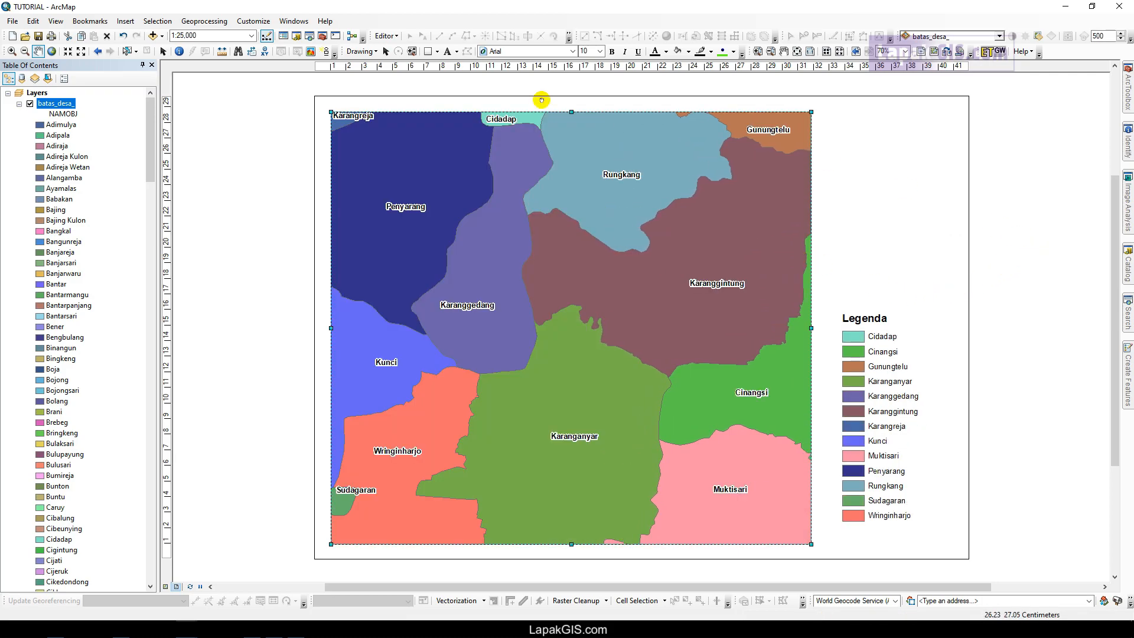
Move the legend up beside the upper part of the map frame.
left_click_drag(880, 355, 863, 161)
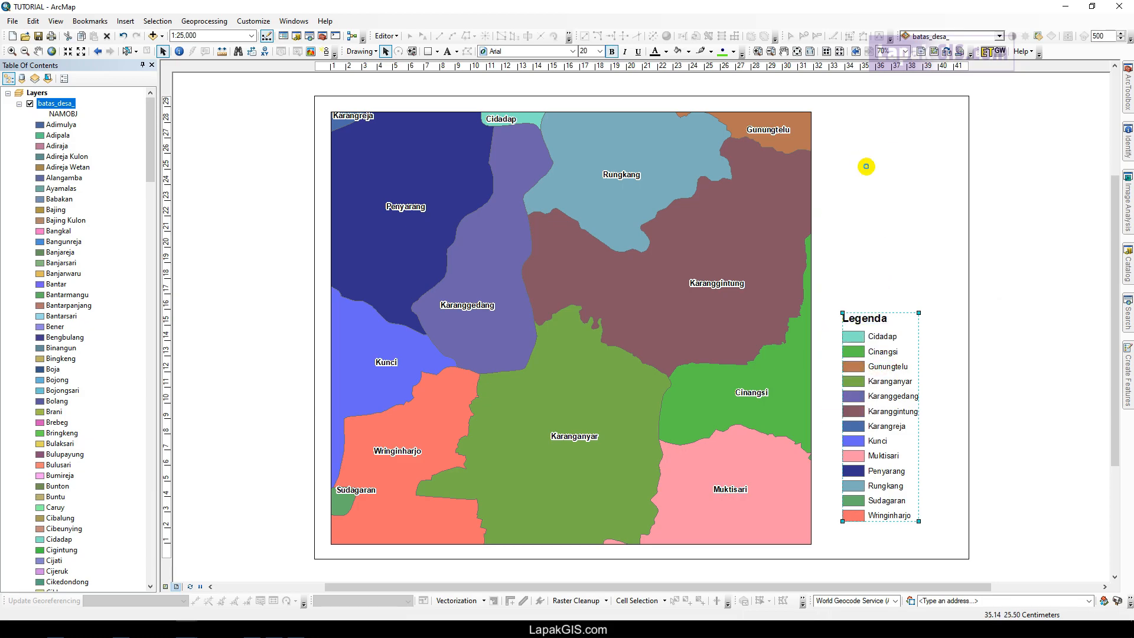